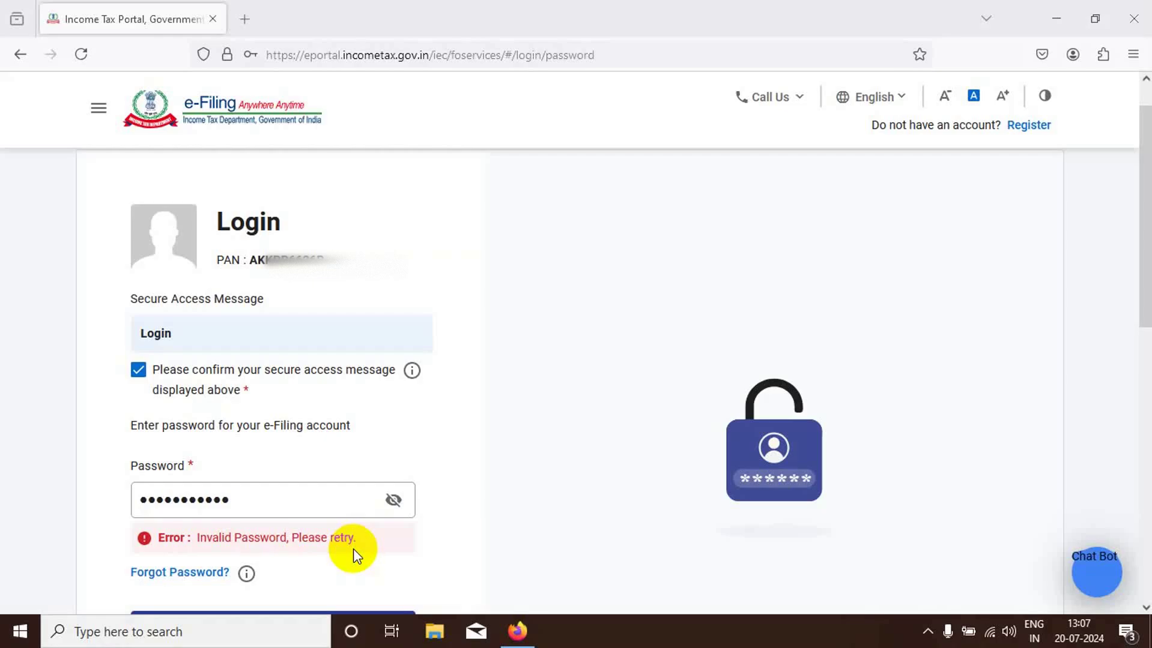
- Search Google for 'itr' in a new tab and open the Income Tax Department home page
{"action": "scroll", "coordinate": [523, 358], "scroll_direction": "up", "scroll_amount": 2}
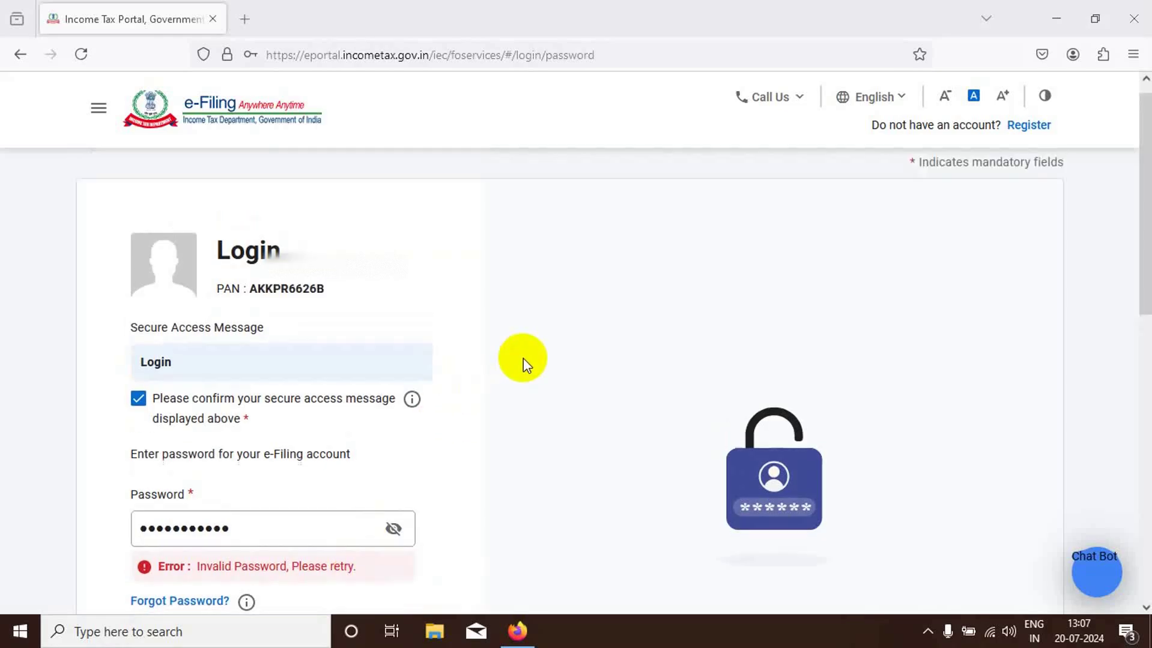
{"action": "left_click", "coordinate": [252, 19]}
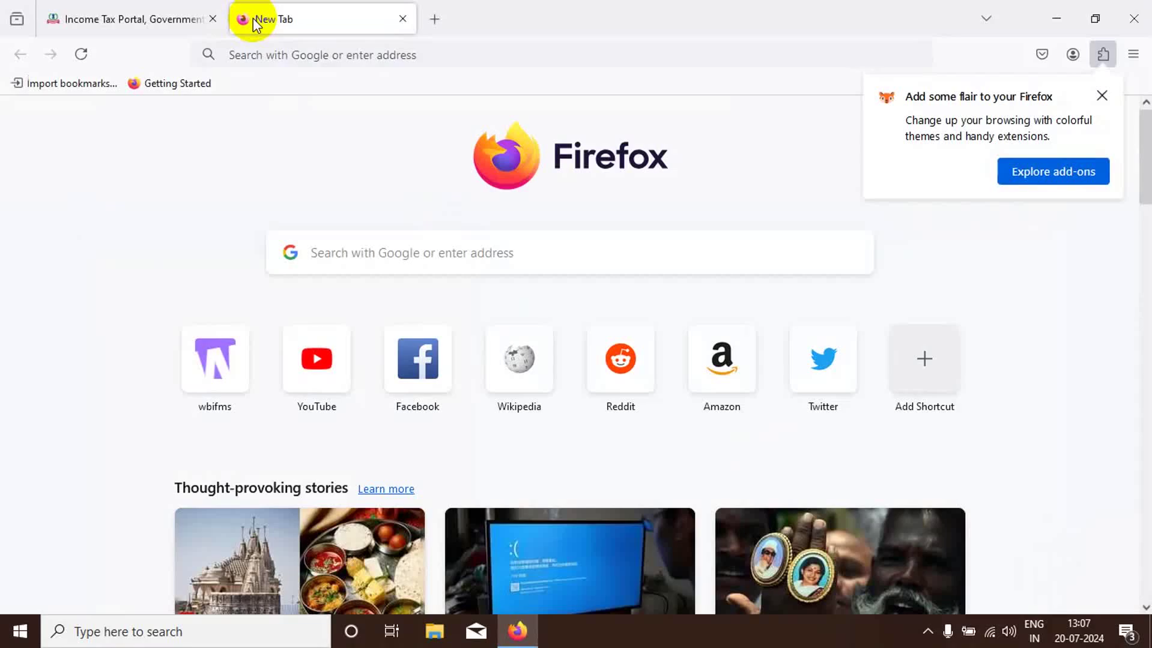
{"action": "left_click", "coordinate": [252, 53]}
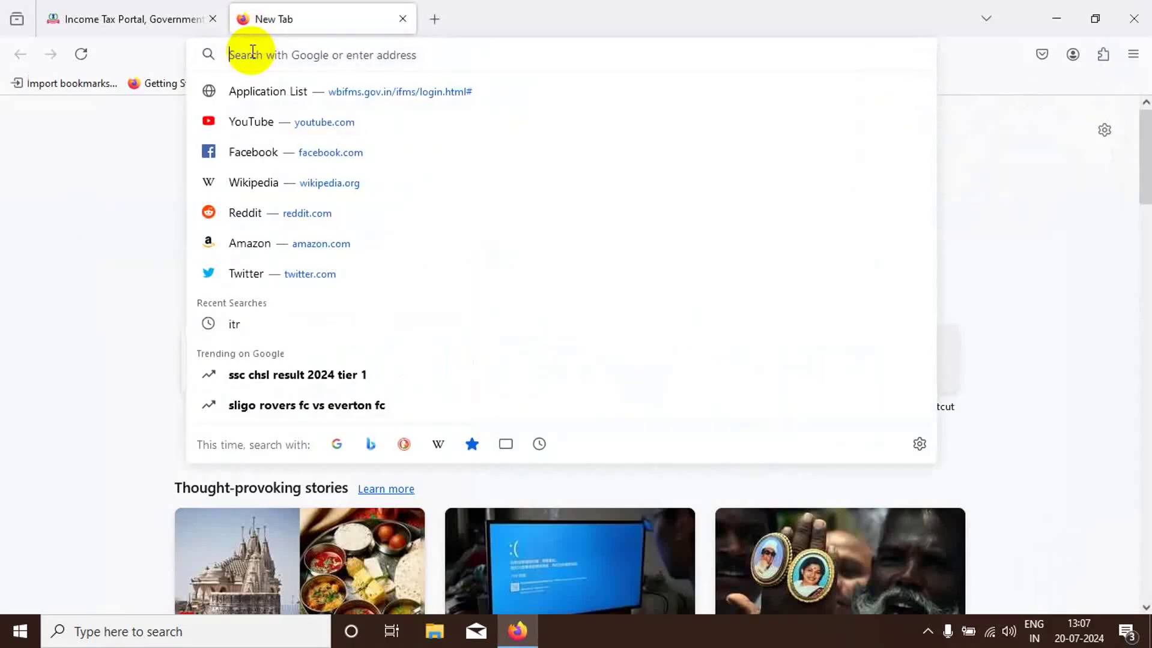
{"action": "type", "text": "i"}
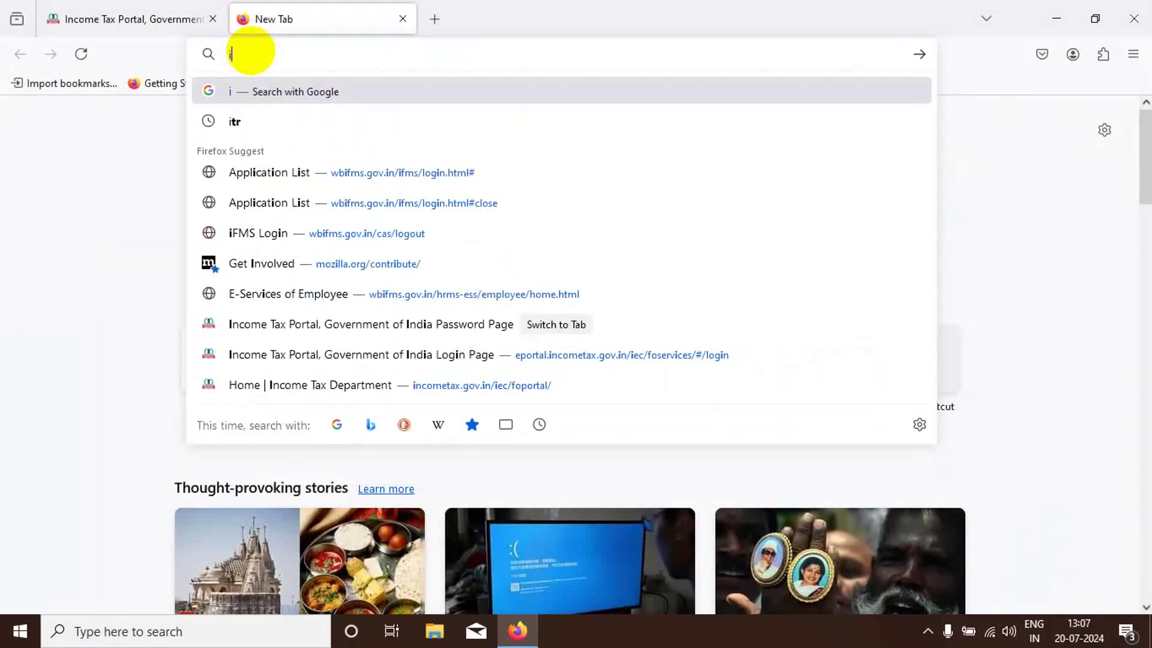
{"action": "type", "text": "tr"}
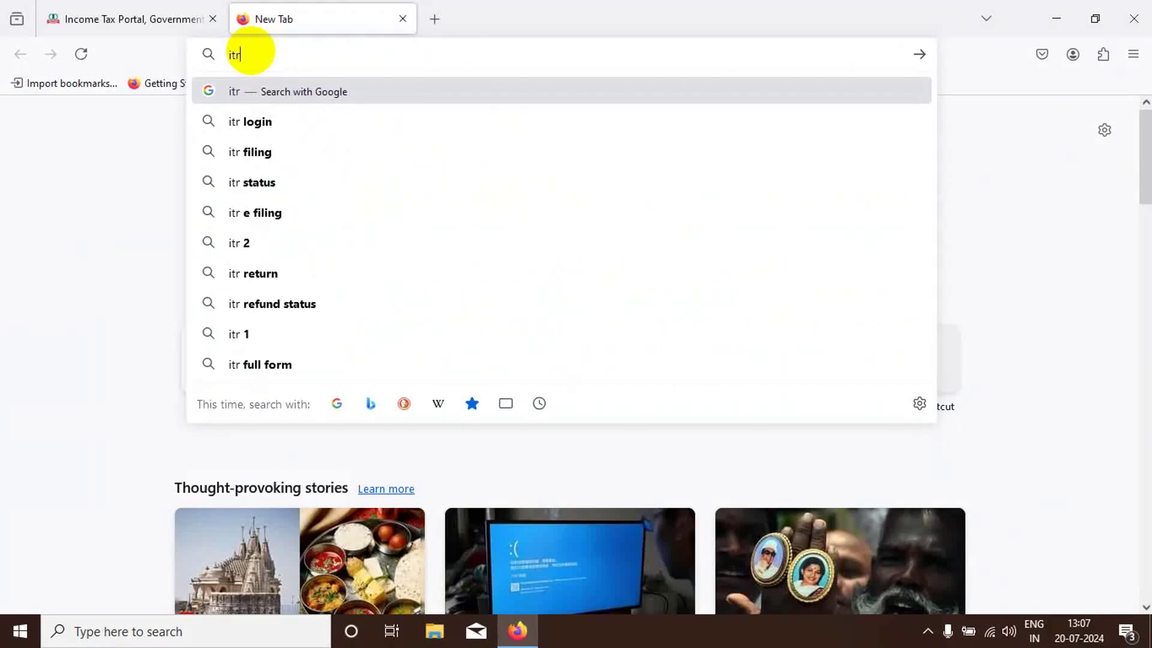
{"action": "key", "text": "Return"}
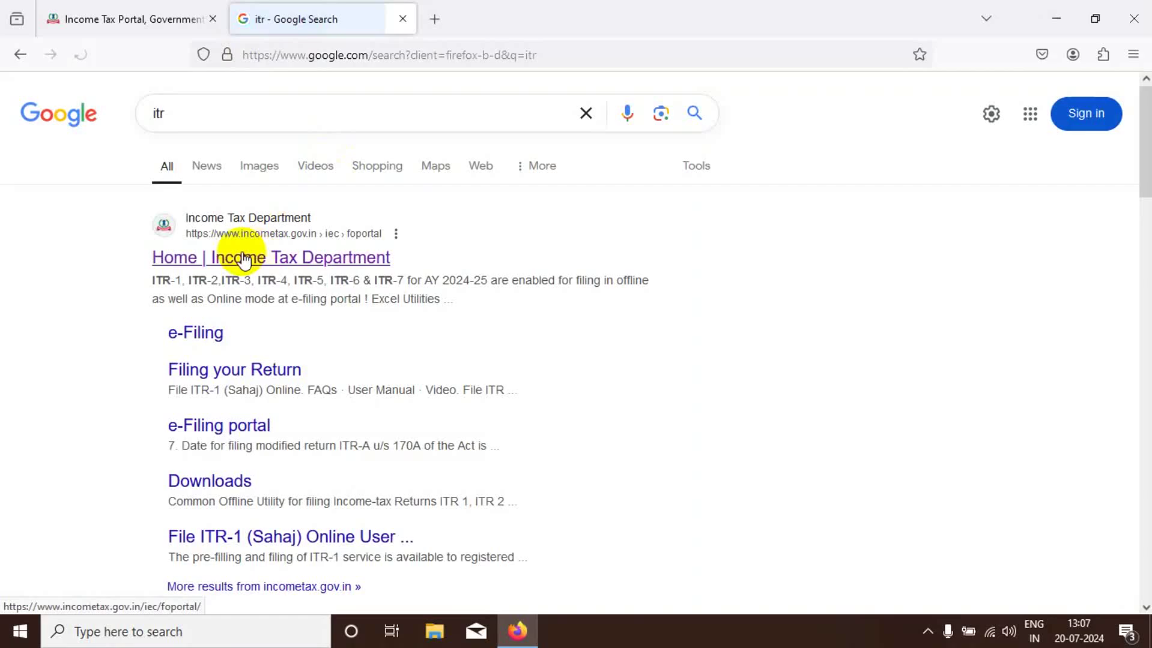
{"action": "left_click", "coordinate": [277, 236]}
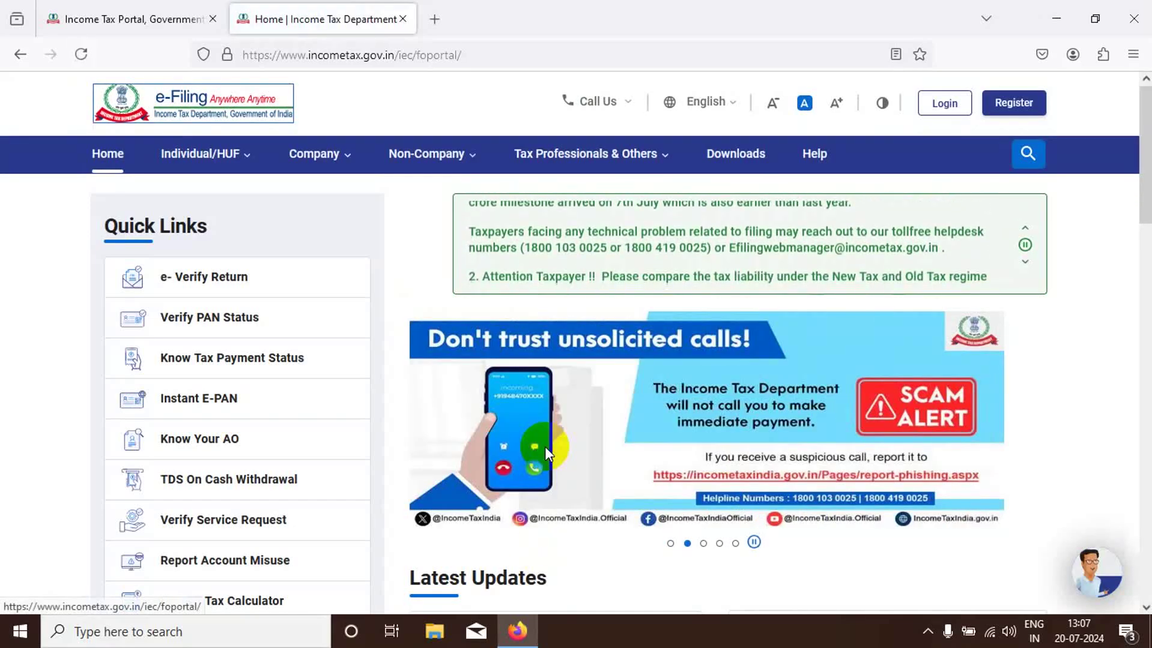
- Close the old portal tab, go to Login, and submit the PAN as the user ID
{"action": "left_click", "coordinate": [217, 18]}
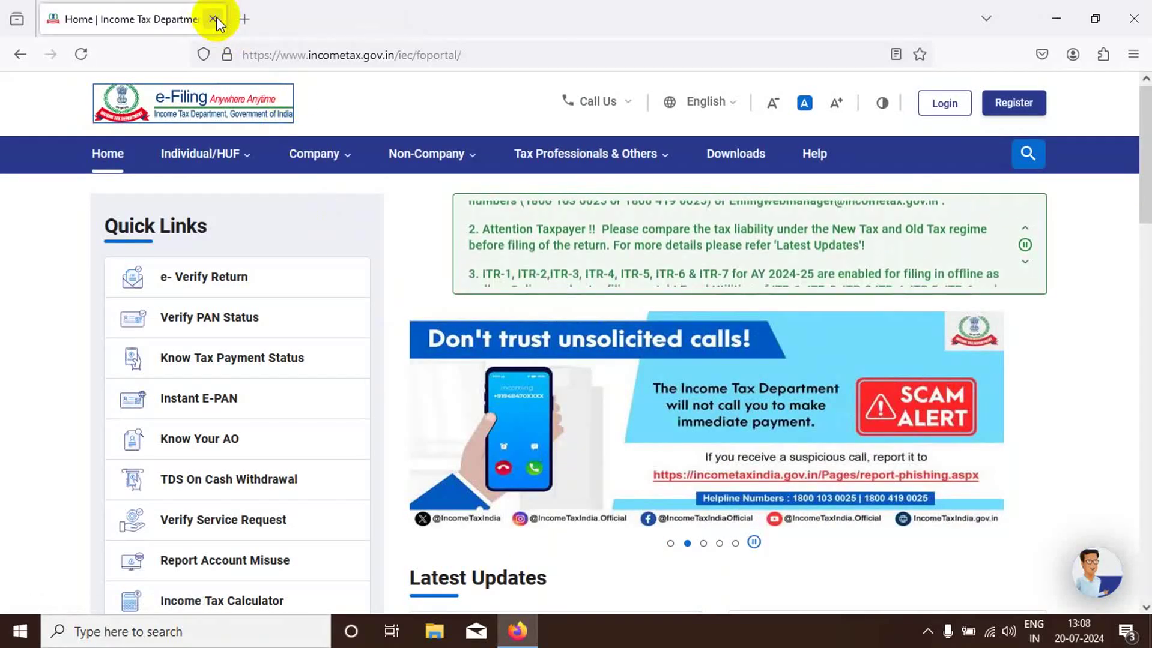
{"action": "left_click", "coordinate": [941, 107]}
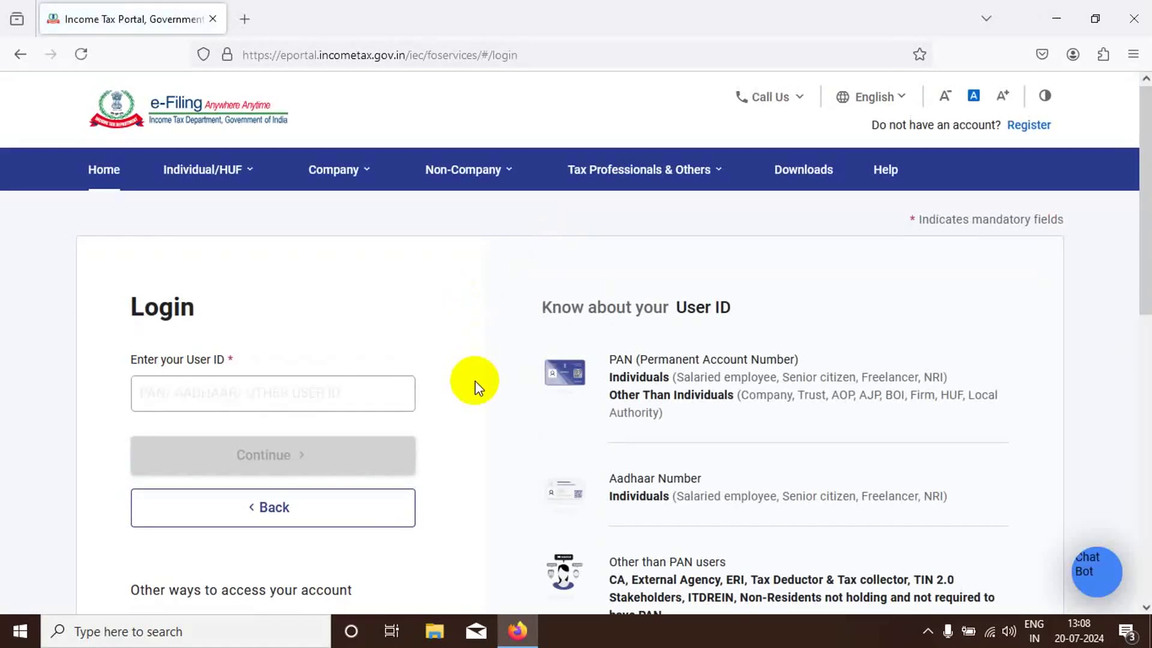
{"action": "scroll", "coordinate": [474, 388], "scroll_direction": "down", "scroll_amount": 2}
{"action": "left_click", "coordinate": [180, 309]}
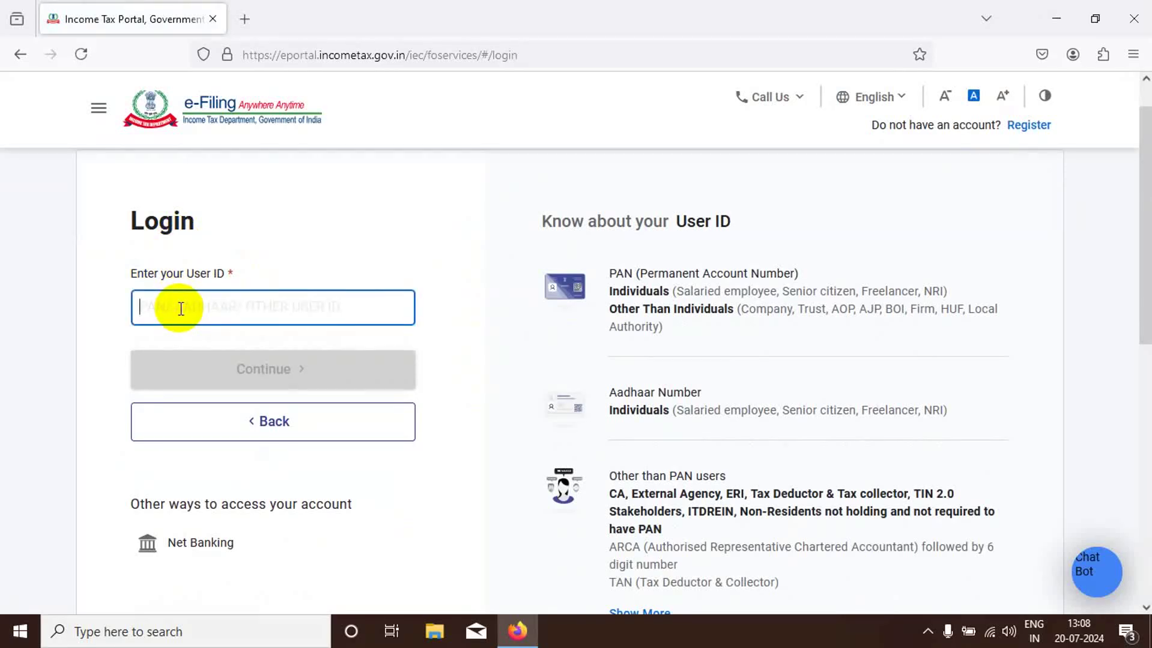
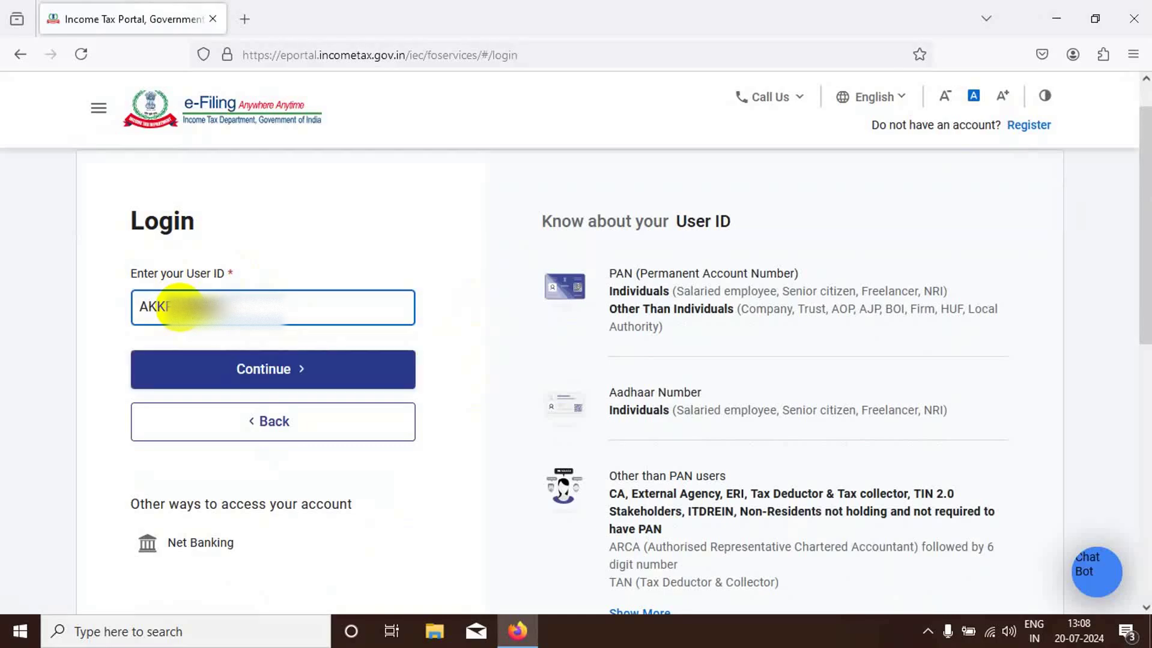
{"action": "left_click", "coordinate": [274, 378]}
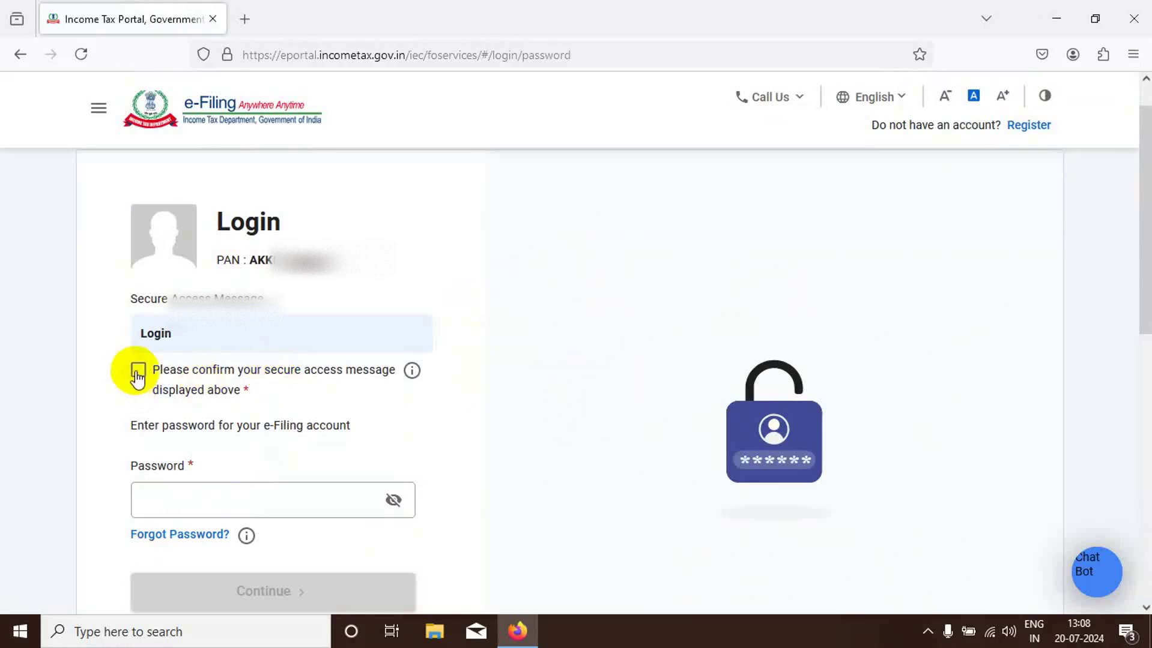
- Confirm the secure access message and try the password, then go to Forgot Password after it's rejected
{"action": "left_click", "coordinate": [138, 369]}
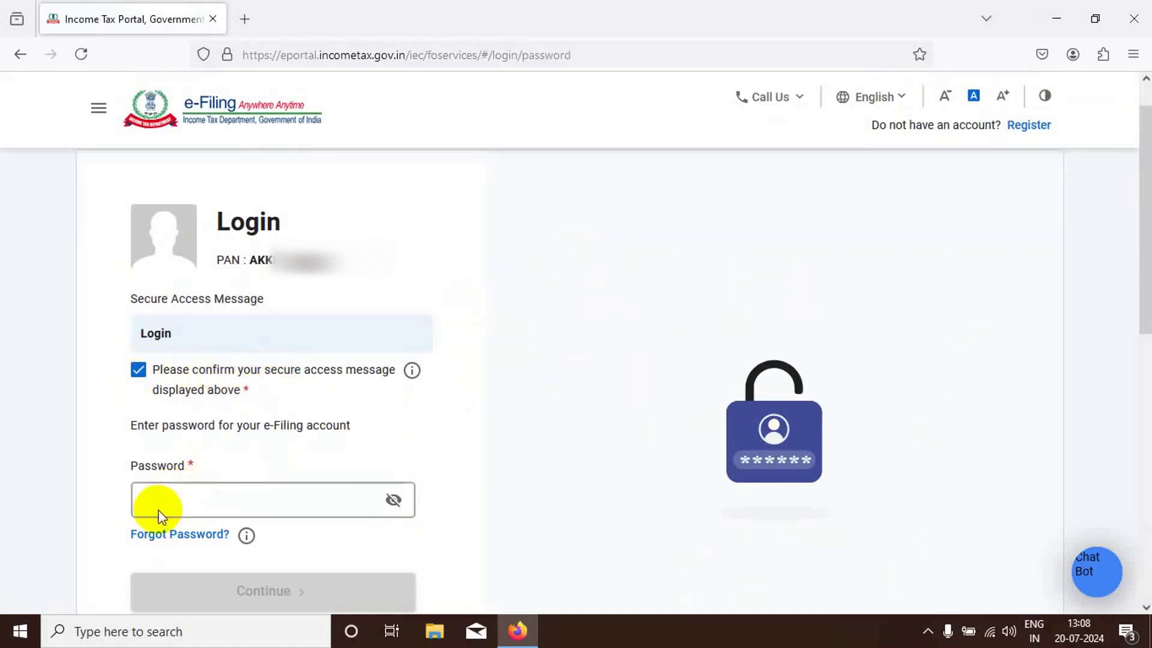
{"action": "left_click", "coordinate": [165, 503]}
{"action": "type", "text": "••"}
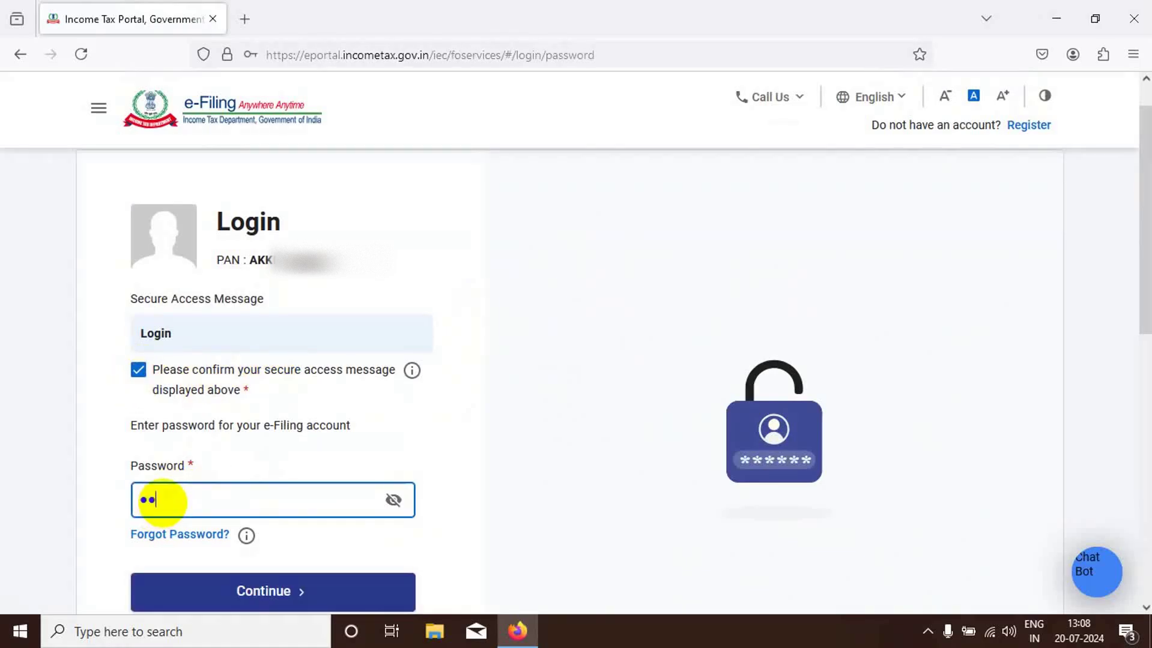
{"action": "type", "text": "•••••••••"}
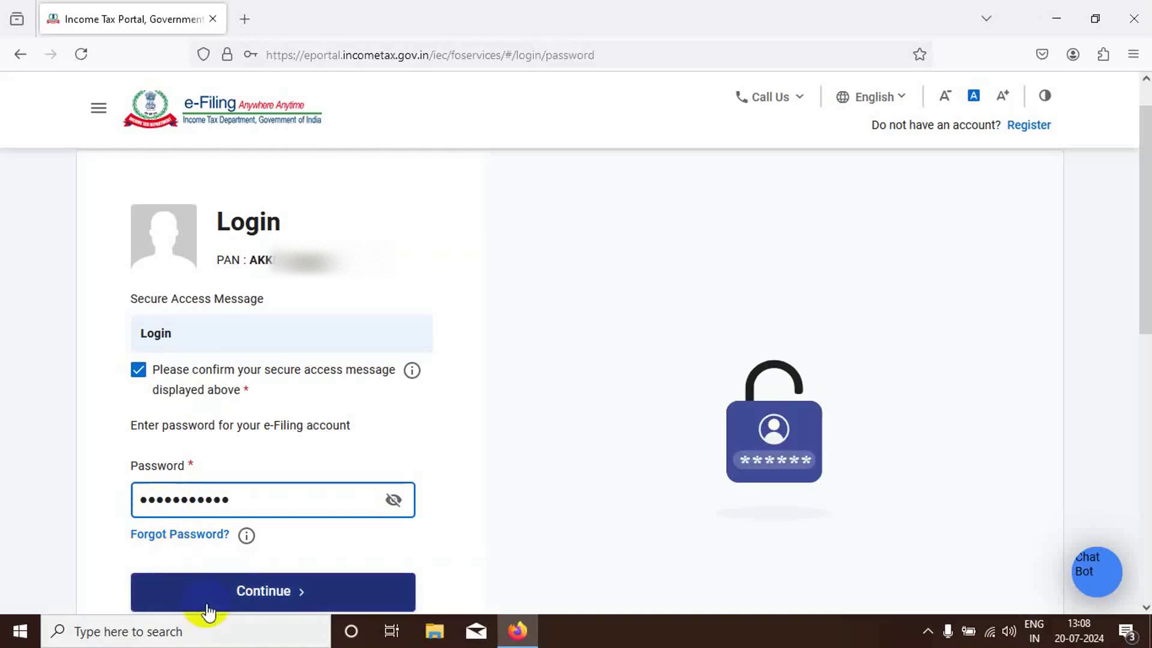
{"action": "left_click", "coordinate": [258, 589]}
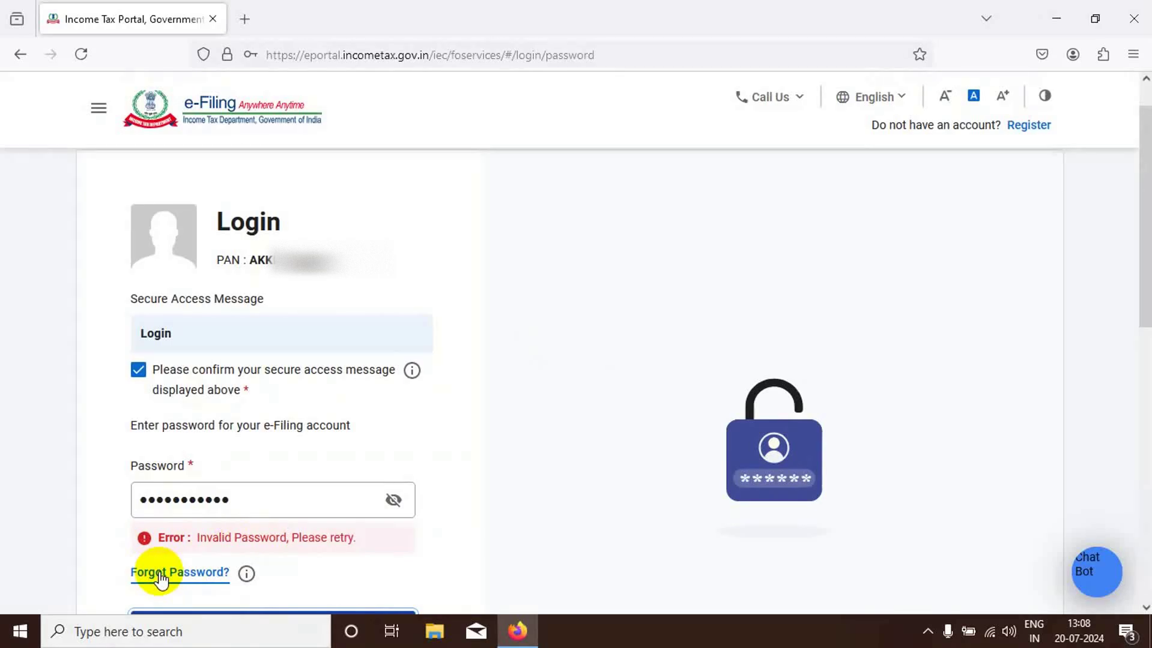
{"action": "left_click", "coordinate": [160, 575]}
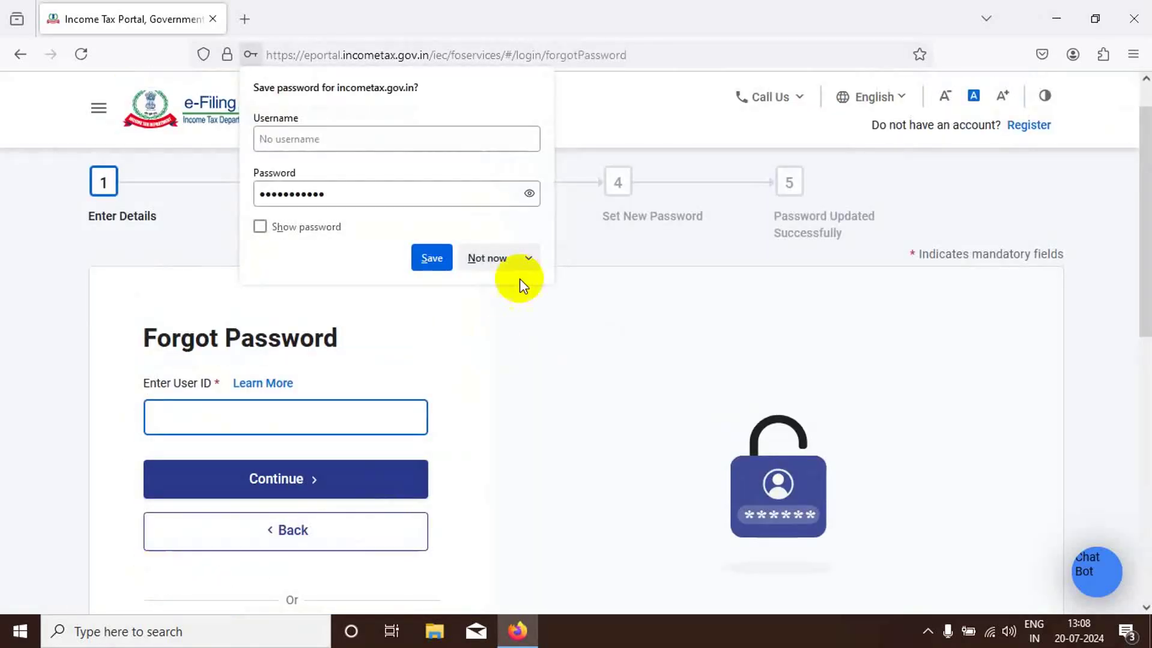
- Decline Firefox's save-password prompt and submit the PAN user ID for password reset
{"action": "left_click", "coordinate": [478, 258]}
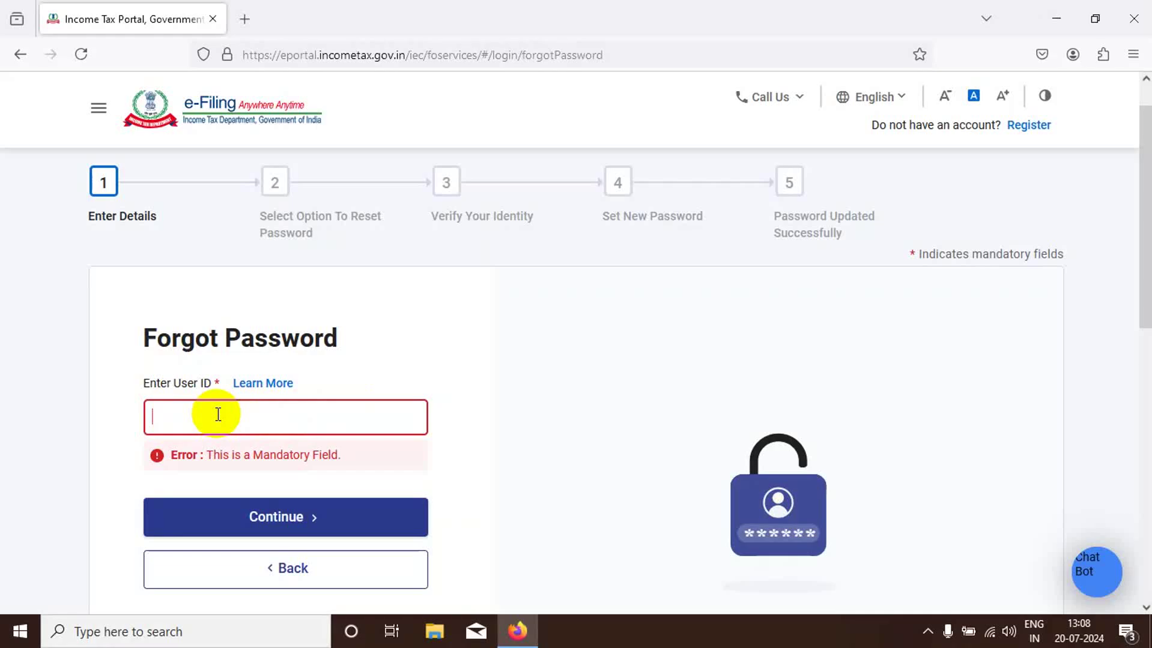
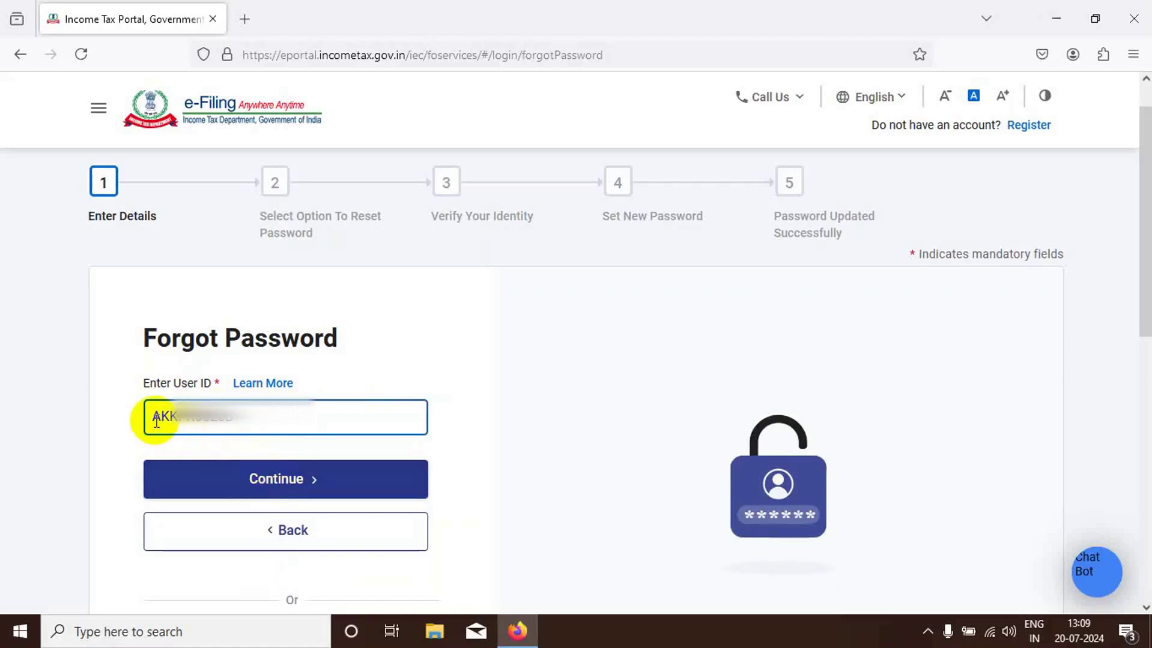
{"action": "left_click", "coordinate": [278, 490]}
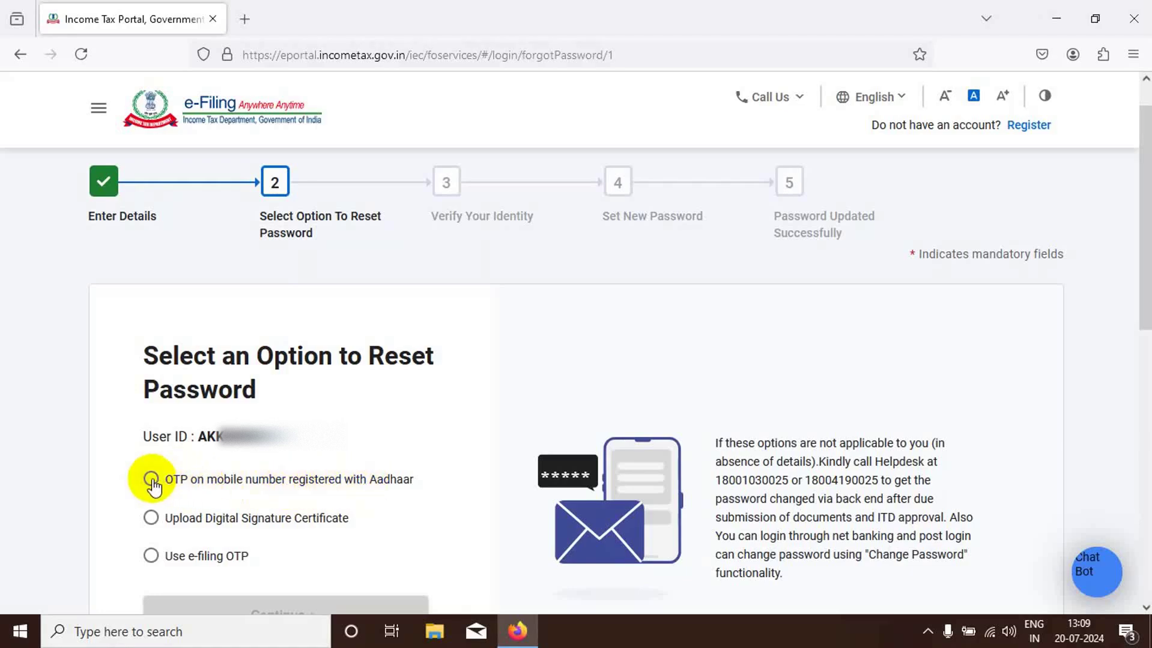
- Choose 'OTP on mobile number registered with Aadhaar' as the reset method and continue
{"action": "left_click", "coordinate": [152, 480]}
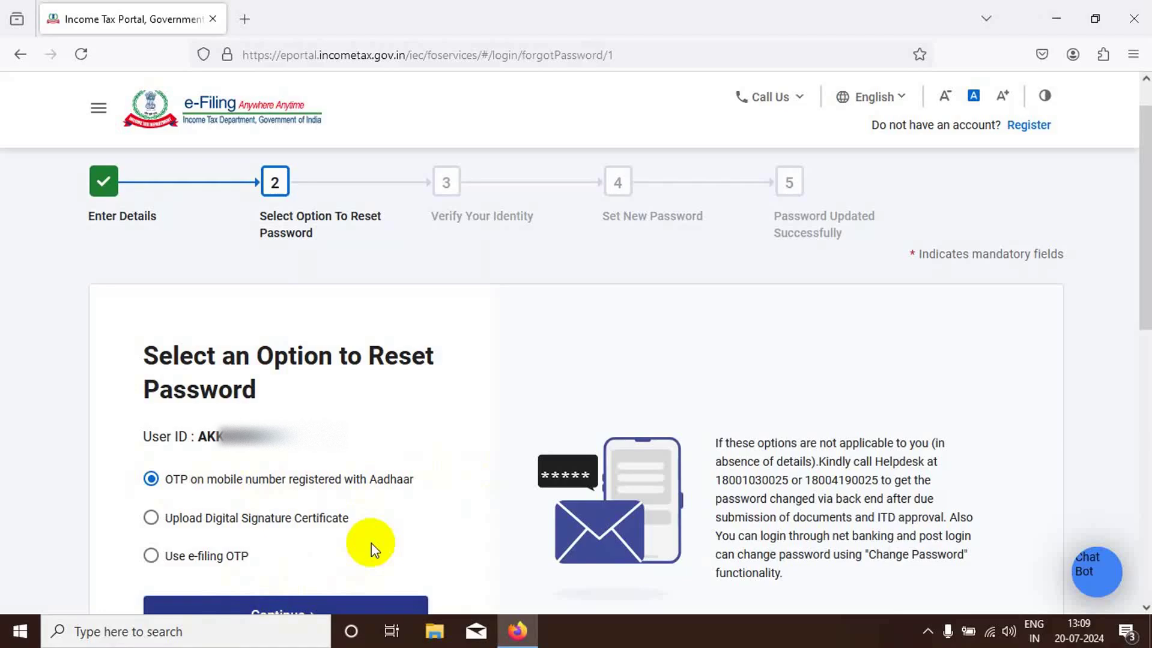
{"action": "left_click", "coordinate": [237, 598]}
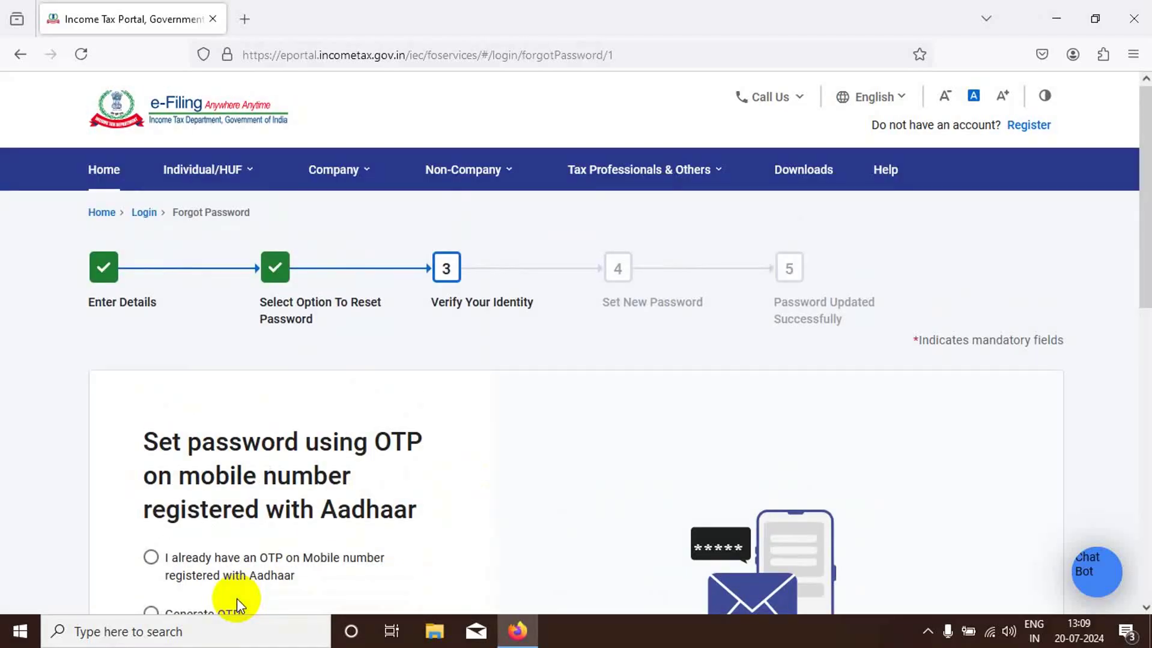
{"action": "double_click", "coordinate": [173, 451]}
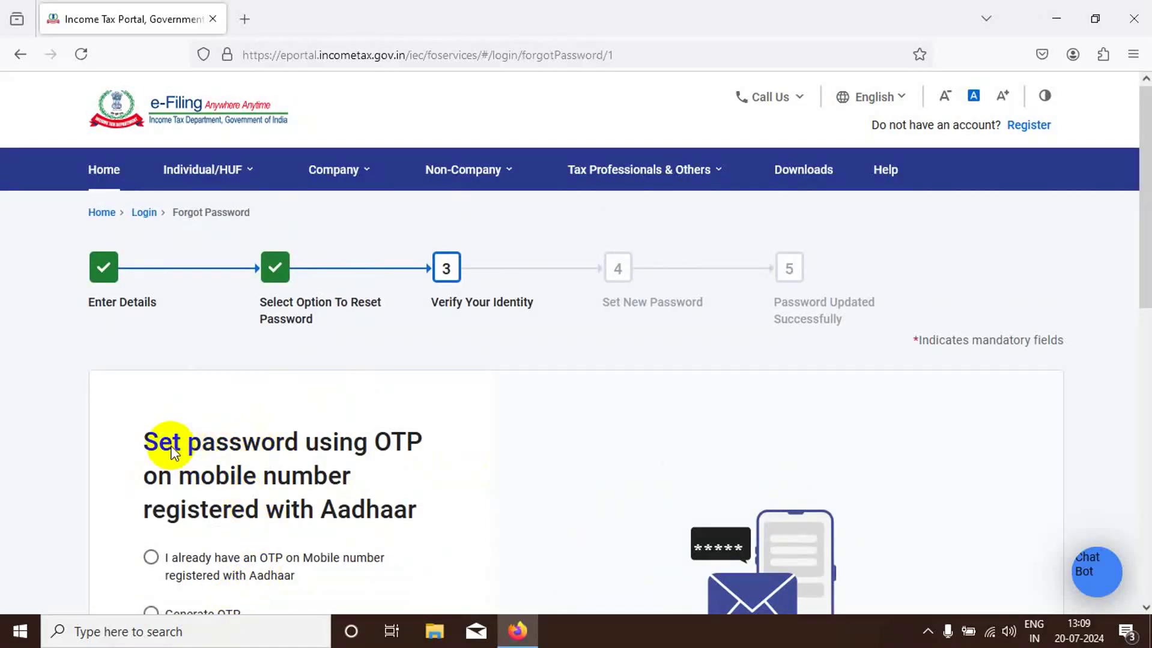
{"action": "scroll", "coordinate": [172, 451], "scroll_direction": "down", "scroll_amount": 3}
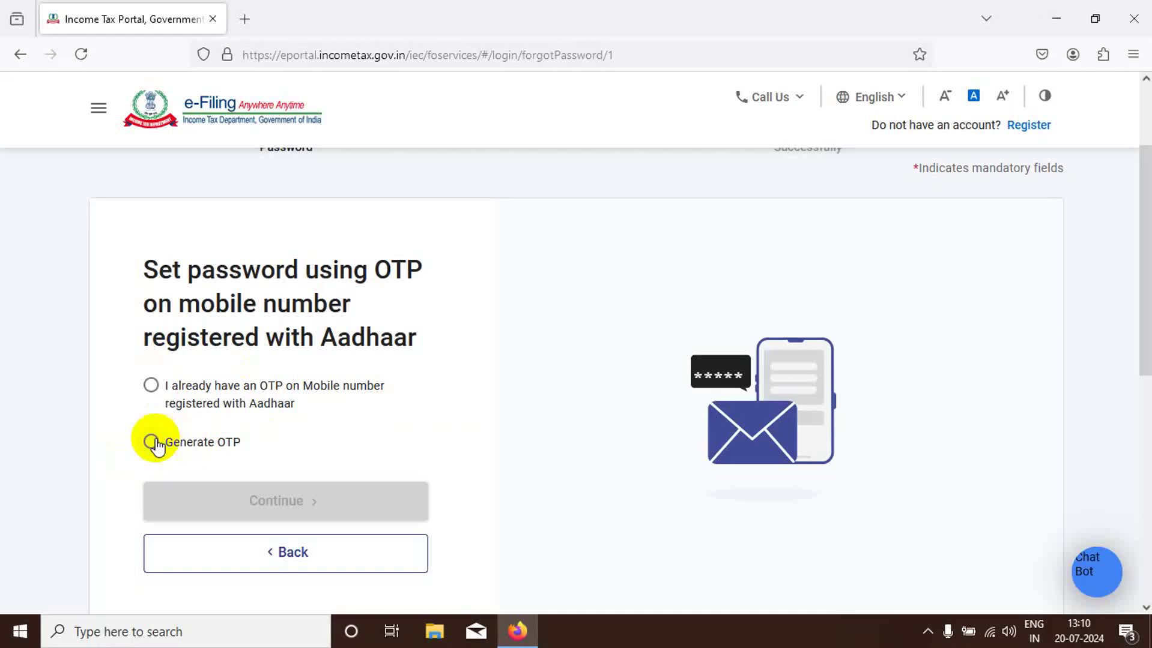
- Generate a new Aadhaar OTP with validation consent, then enter and verify the received code
{"action": "left_click", "coordinate": [153, 444]}
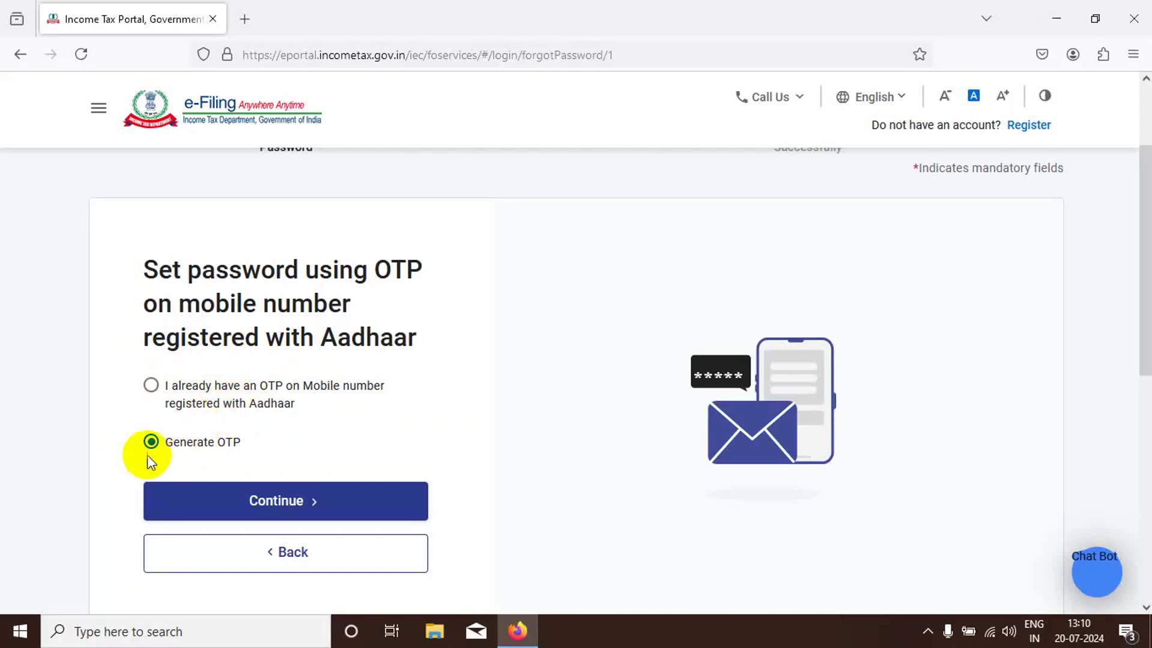
{"action": "left_click", "coordinate": [265, 506]}
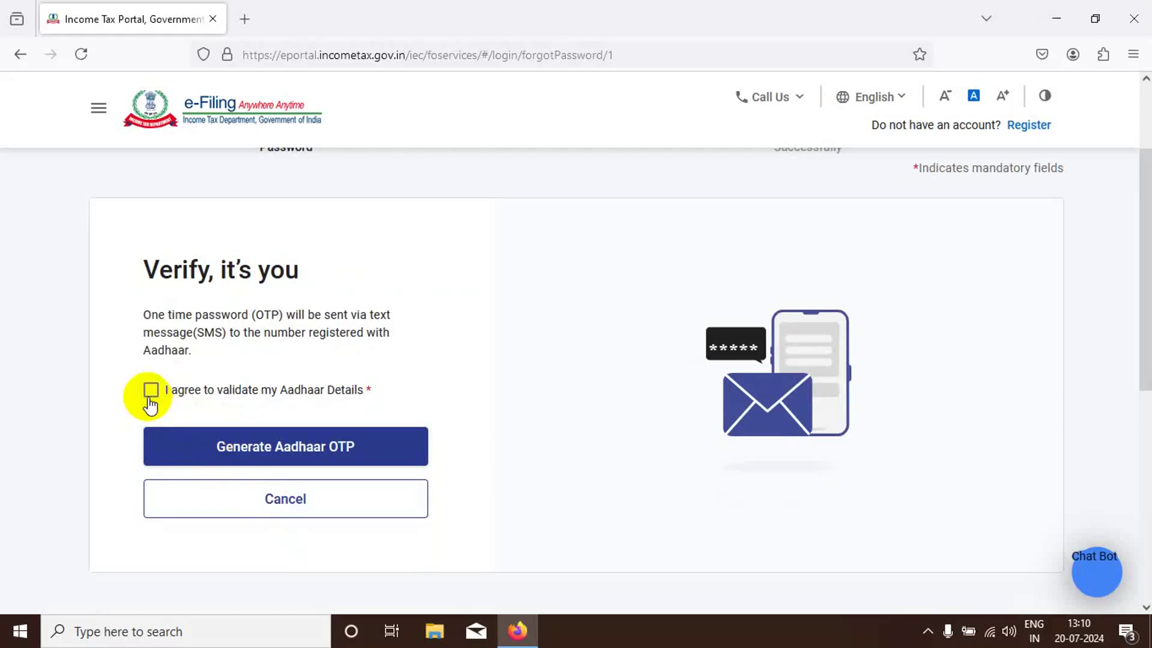
{"action": "left_click", "coordinate": [150, 396]}
{"action": "left_click", "coordinate": [273, 457]}
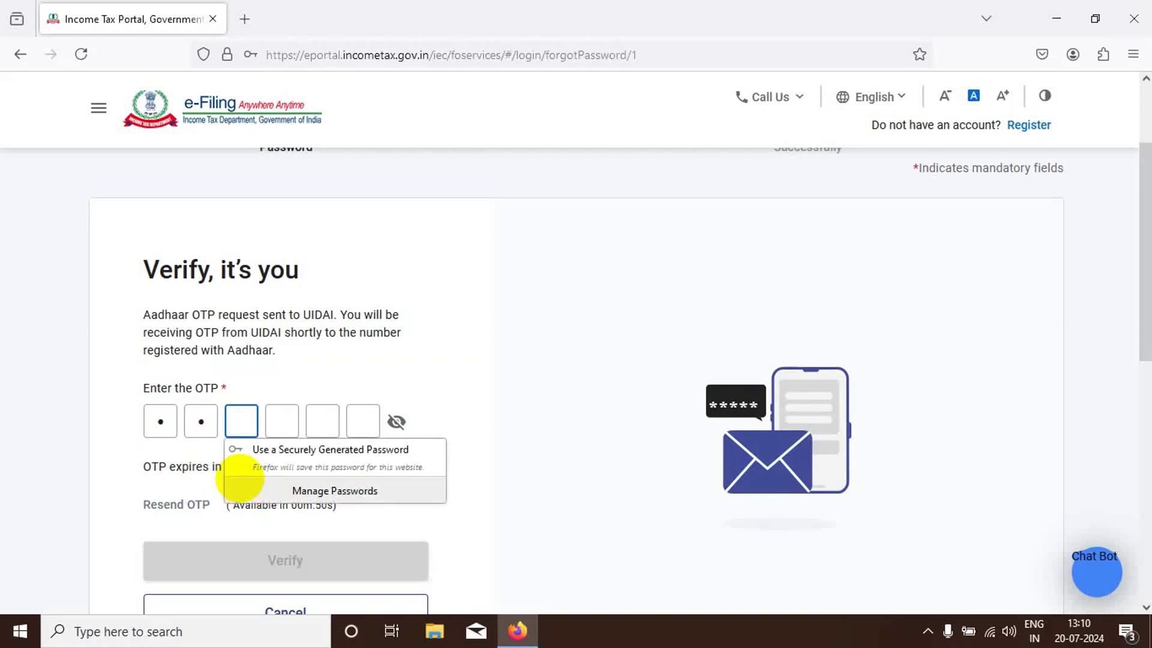
{"action": "type", "text": "****"}
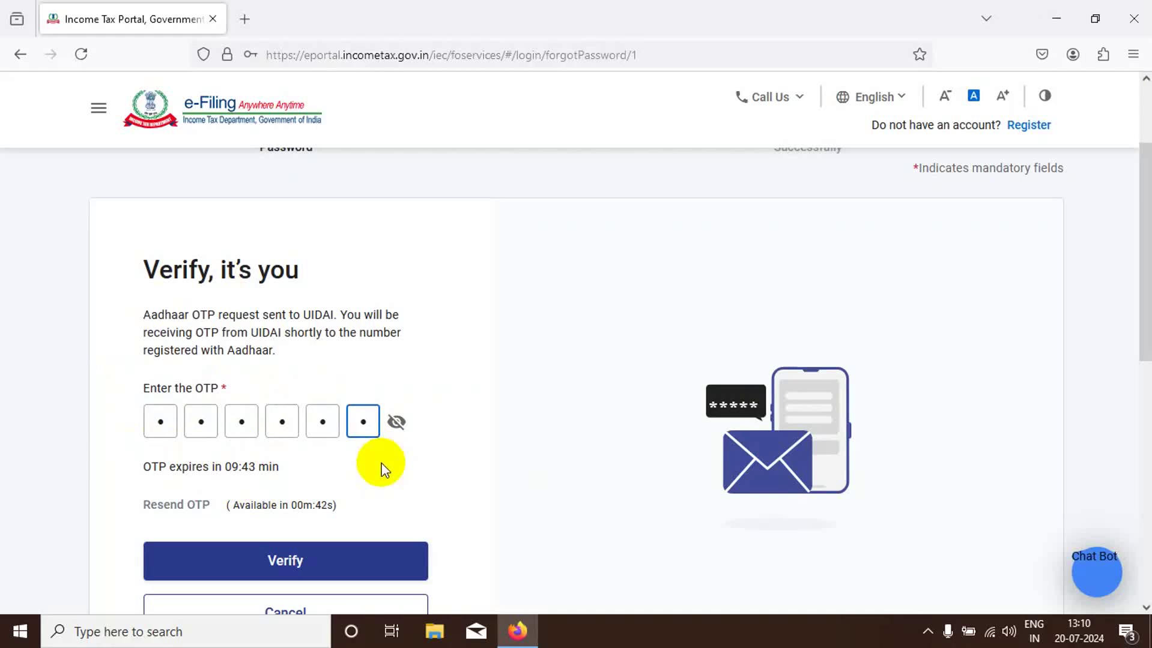
{"action": "left_click", "coordinate": [280, 561]}
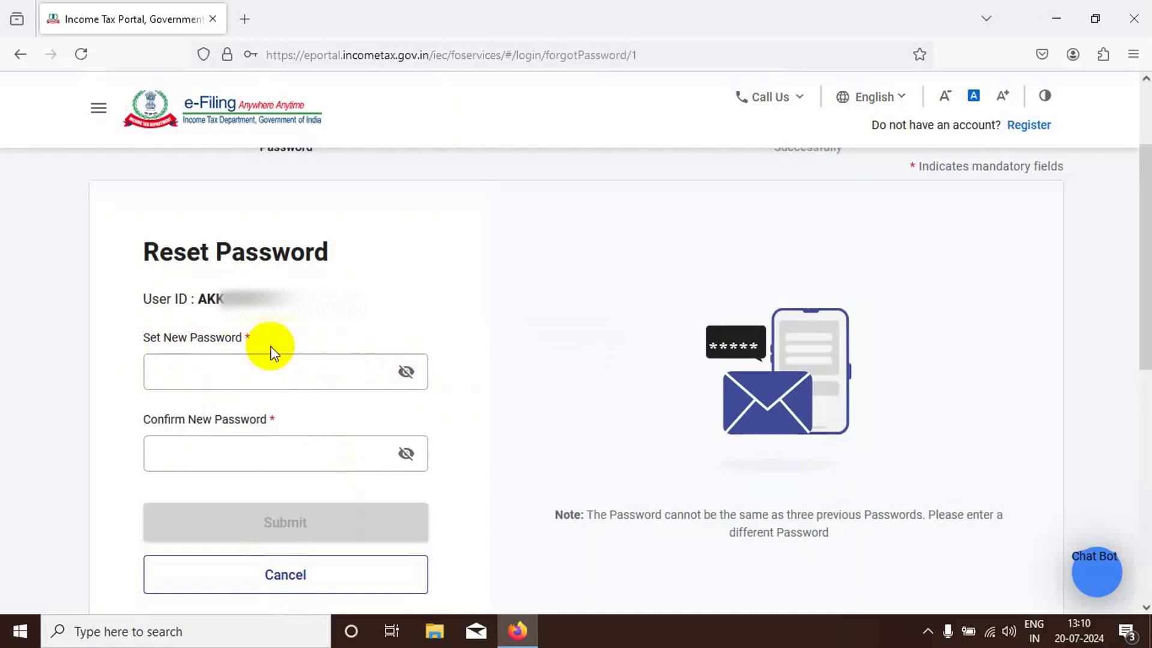
- Enter a new criteria-compliant password, skipping the browser's suggestion, and retype it to confirm
{"action": "left_click", "coordinate": [199, 376]}
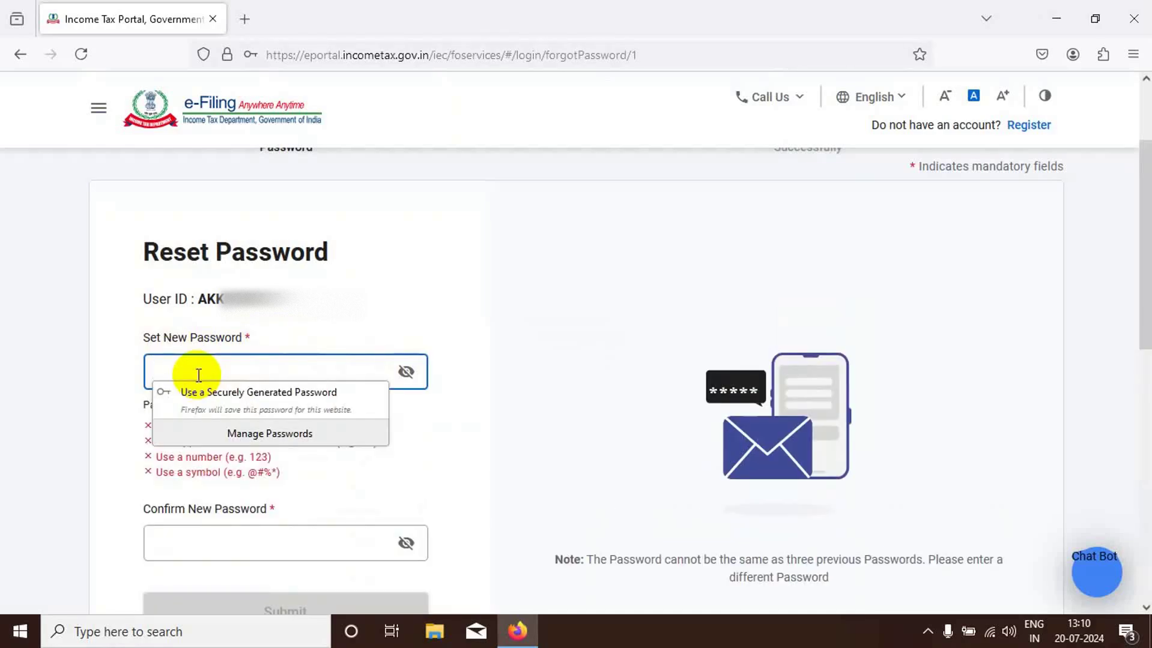
{"action": "left_click", "coordinate": [525, 397]}
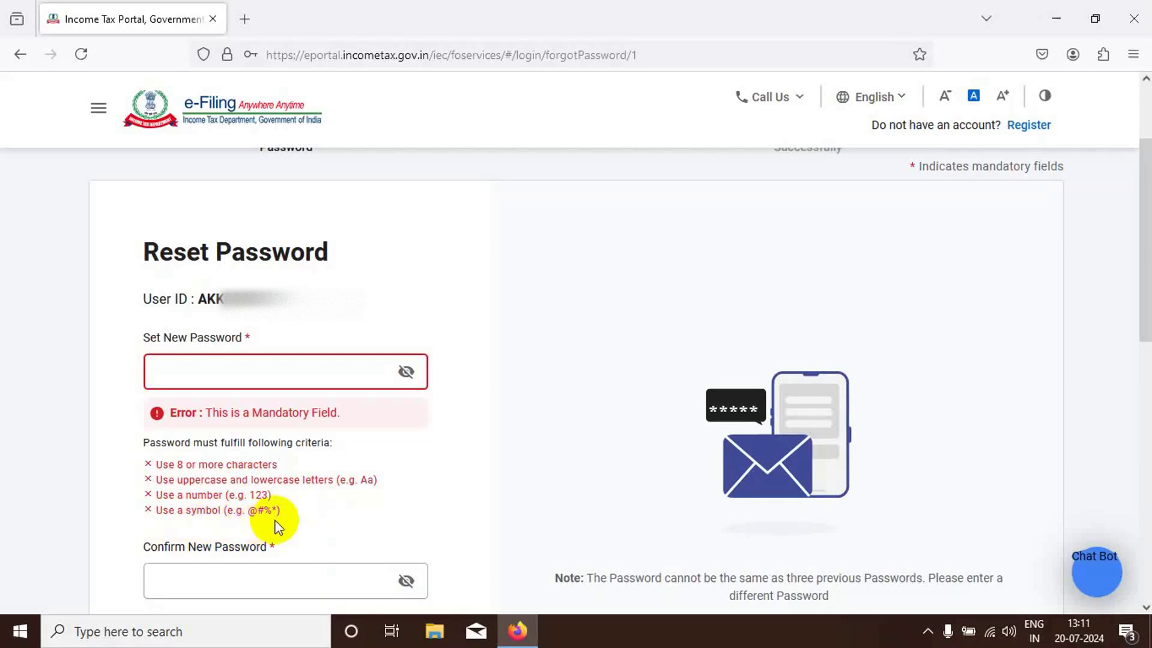
{"action": "left_click", "coordinate": [189, 375]}
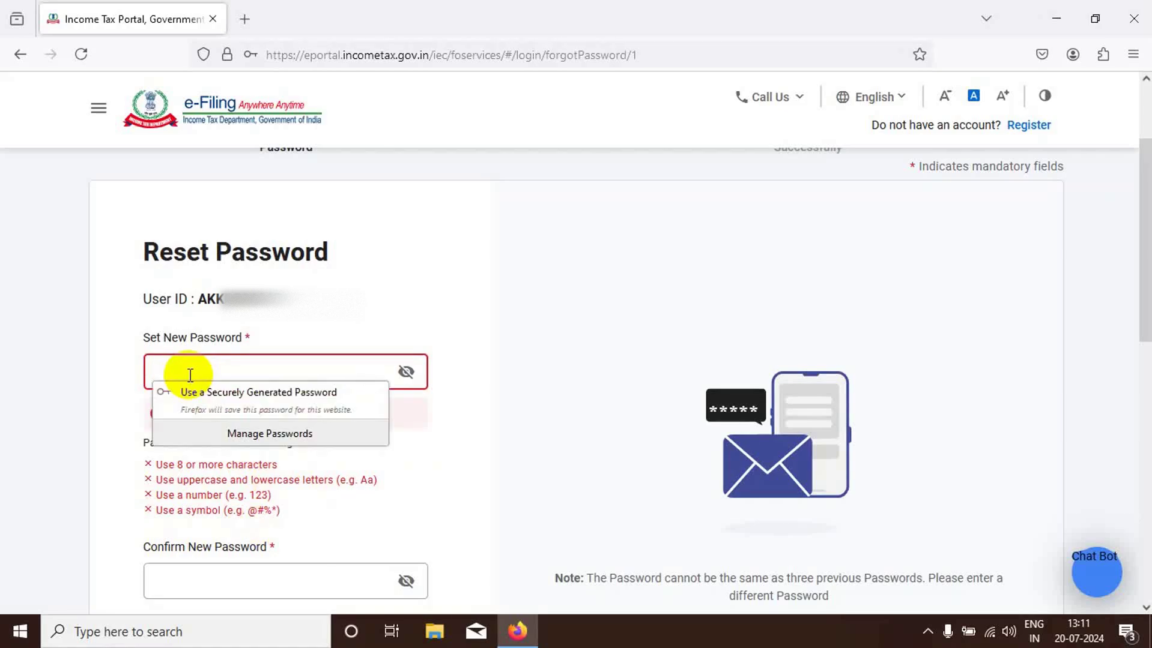
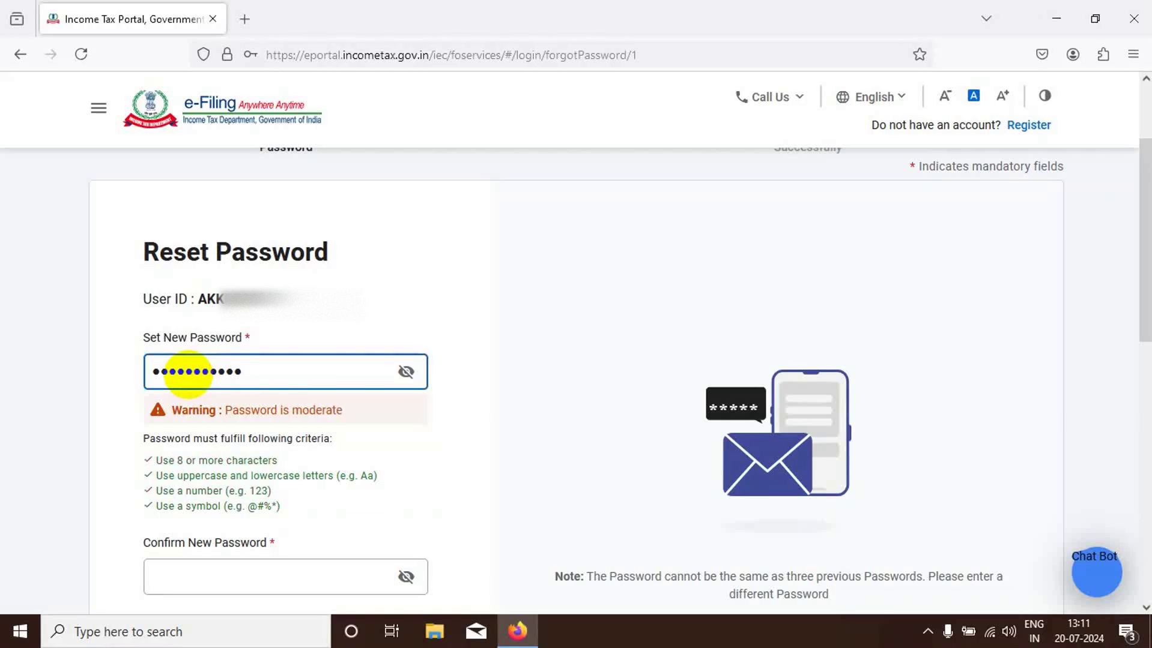
{"action": "left_click", "coordinate": [199, 573]}
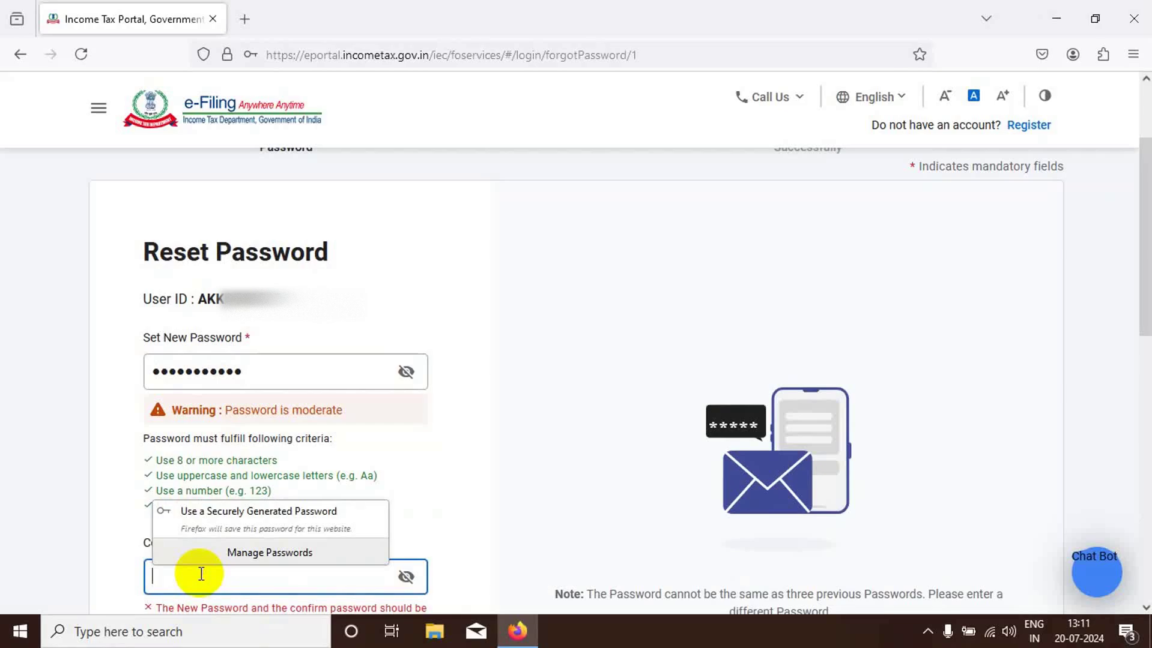
{"action": "type", "text": "•••"}
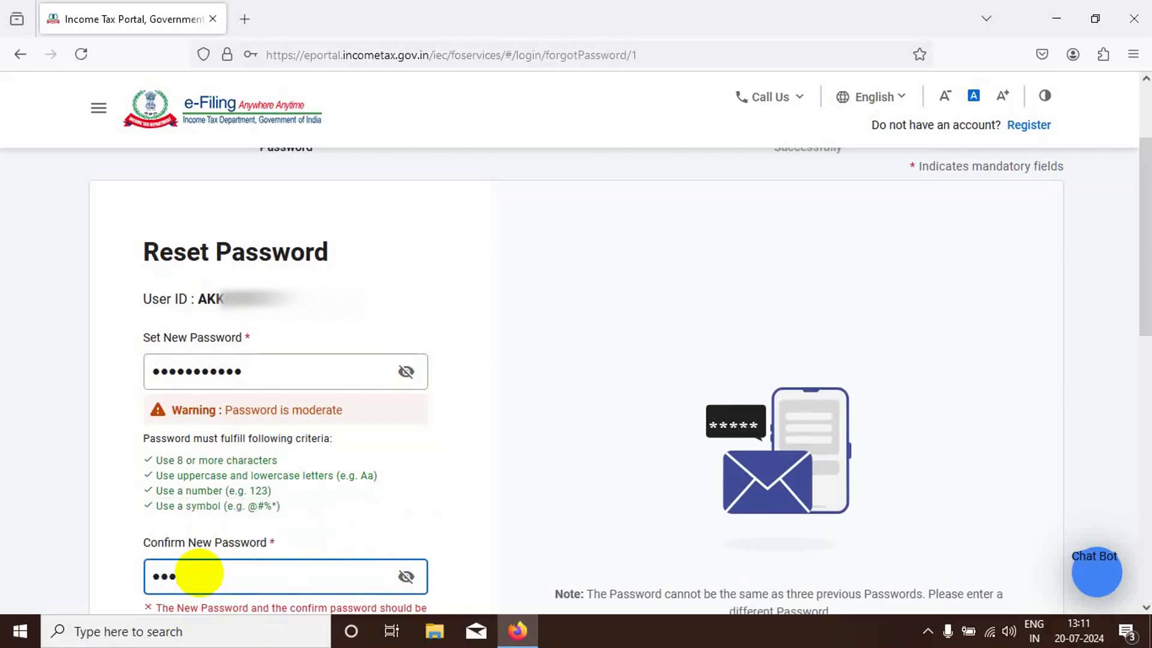
{"action": "type", "text": "•••••••••"}
{"action": "scroll", "coordinate": [444, 500], "scroll_direction": "down", "scroll_amount": 3}
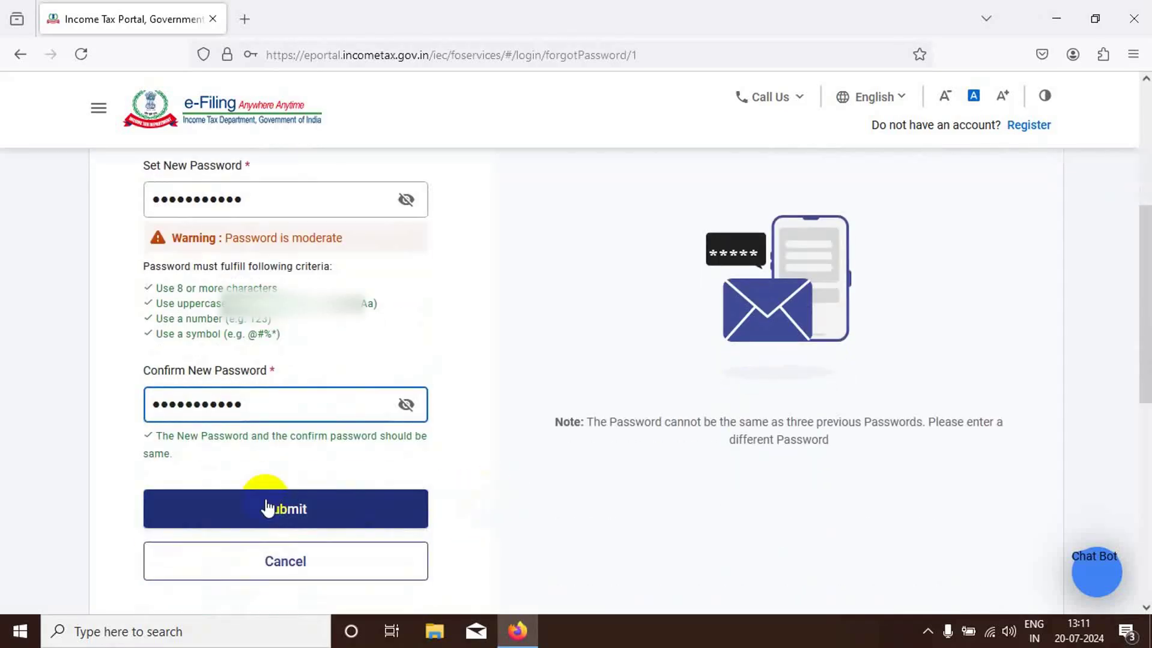
- Submit the new password, check the Updated Successfully message, and proceed to login
{"action": "left_click", "coordinate": [262, 513]}
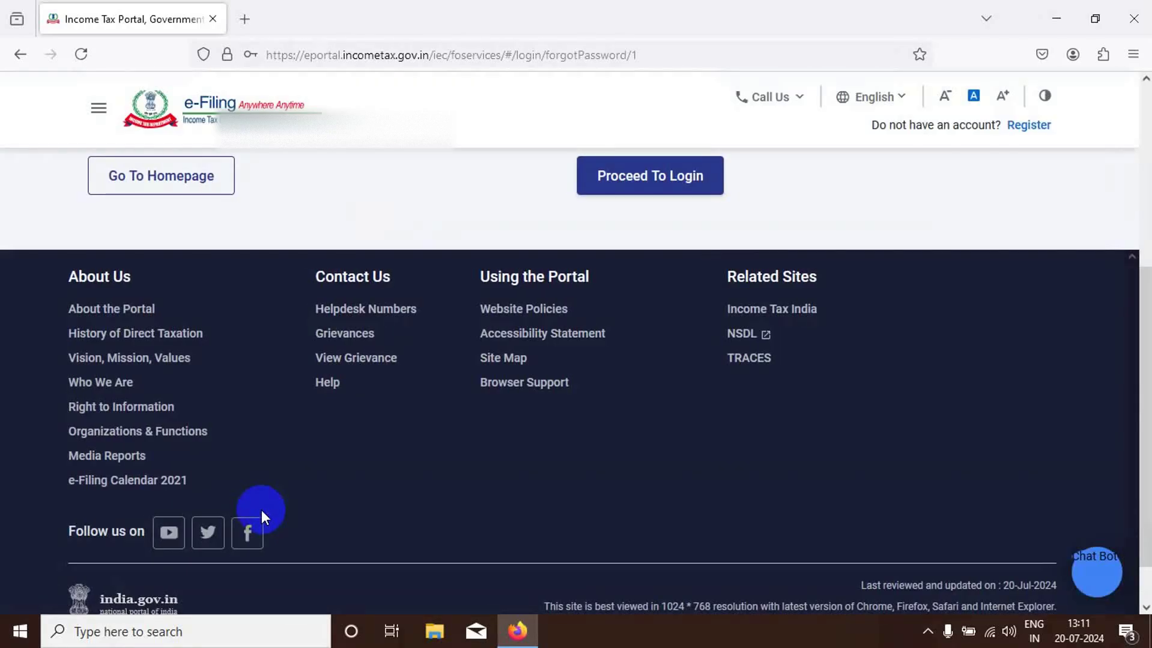
{"action": "scroll", "coordinate": [496, 407], "scroll_direction": "up", "scroll_amount": 3}
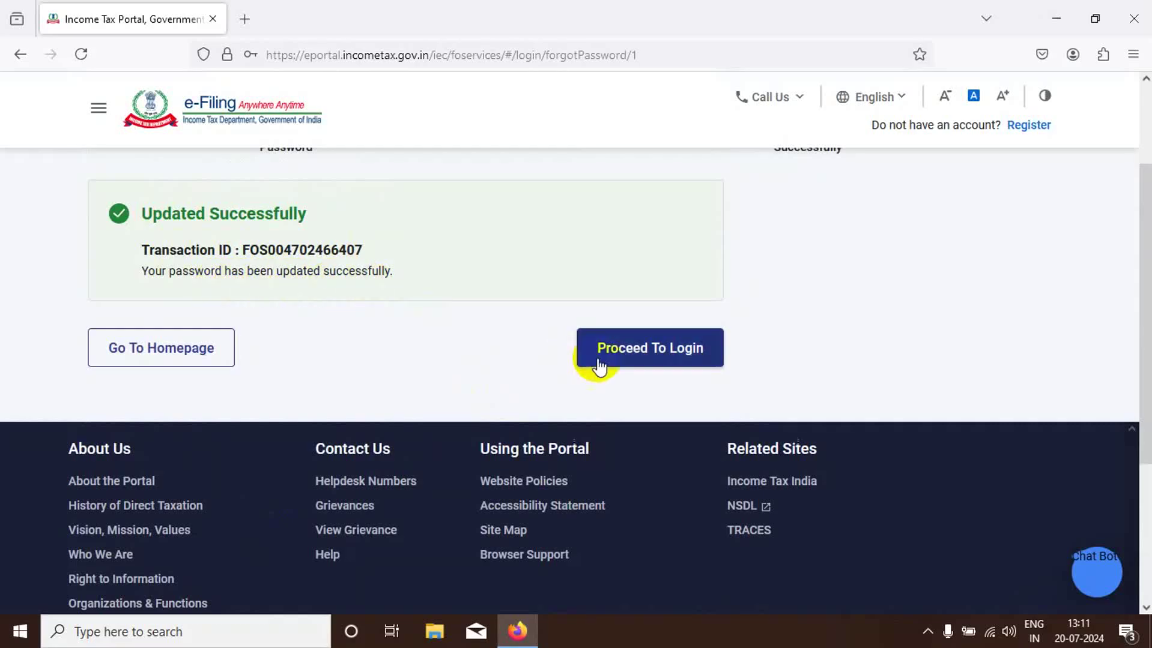
{"action": "left_click", "coordinate": [658, 360]}
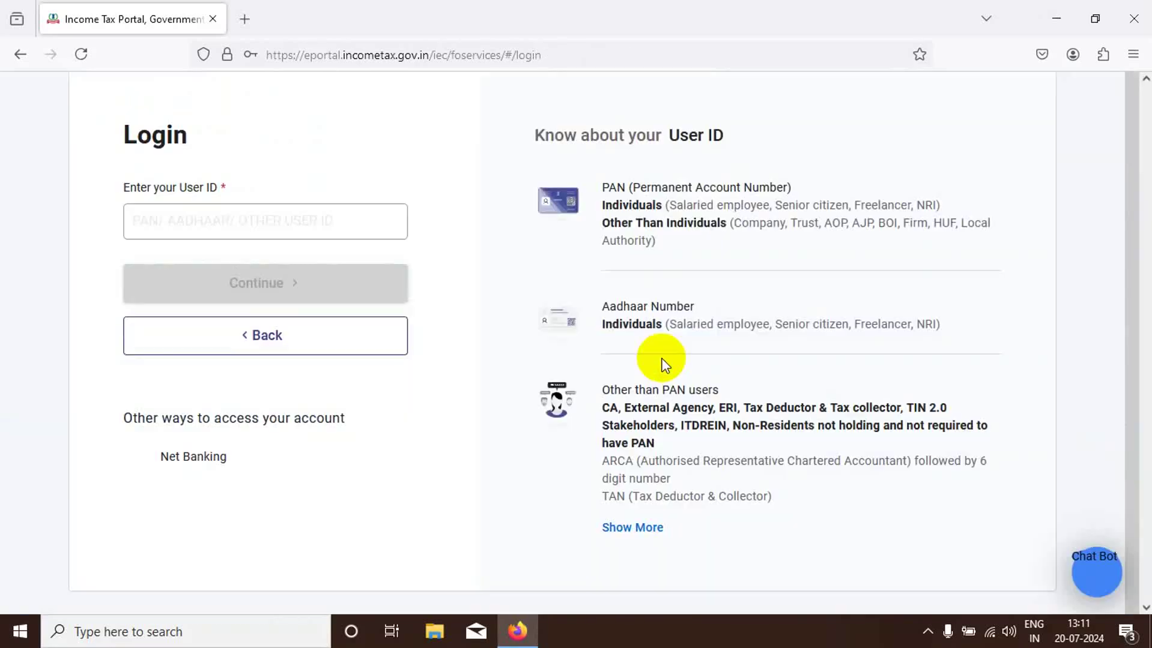
- Log in with the PAN and the new password, accepting the secure access message
{"action": "left_click", "coordinate": [176, 225]}
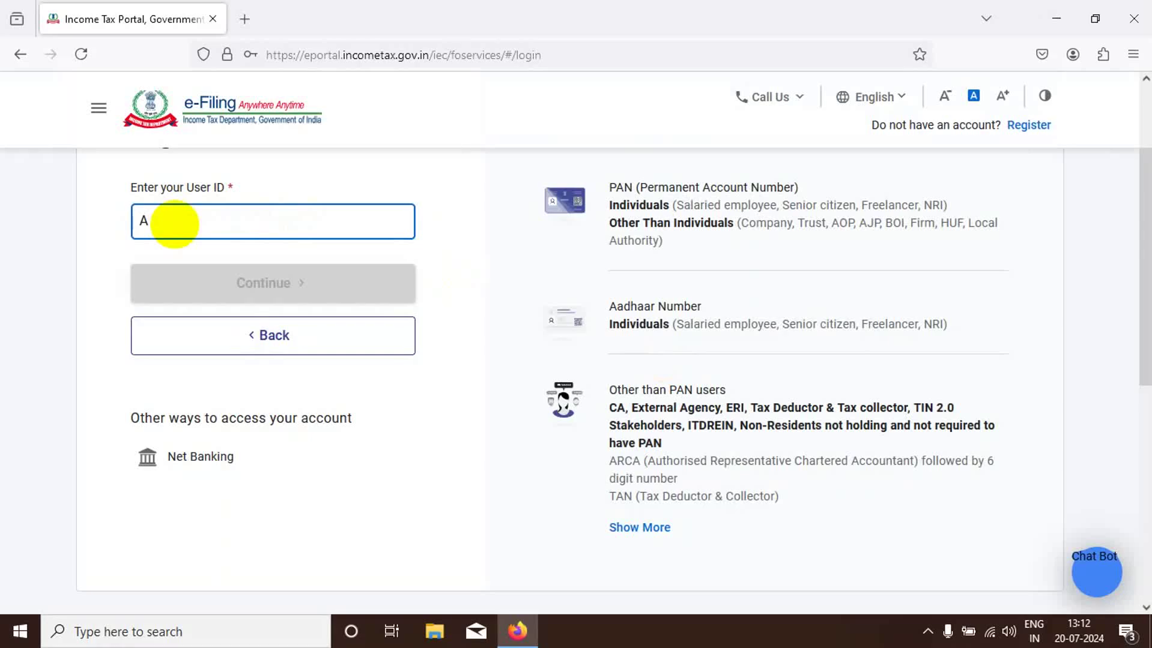
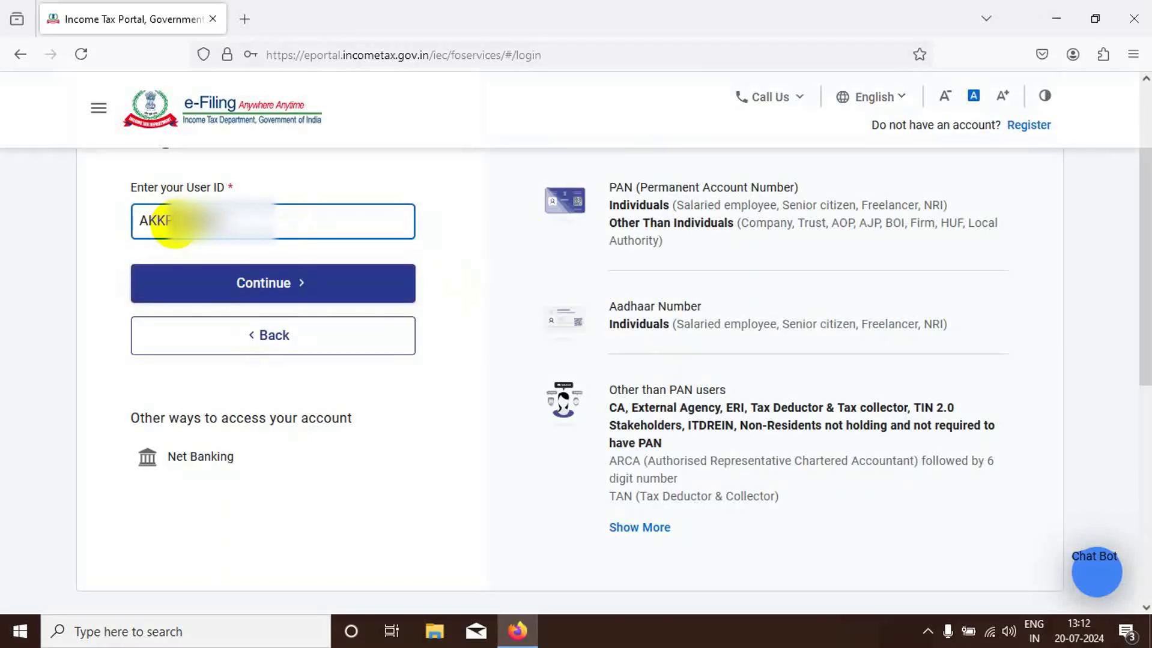
{"action": "left_click", "coordinate": [245, 283]}
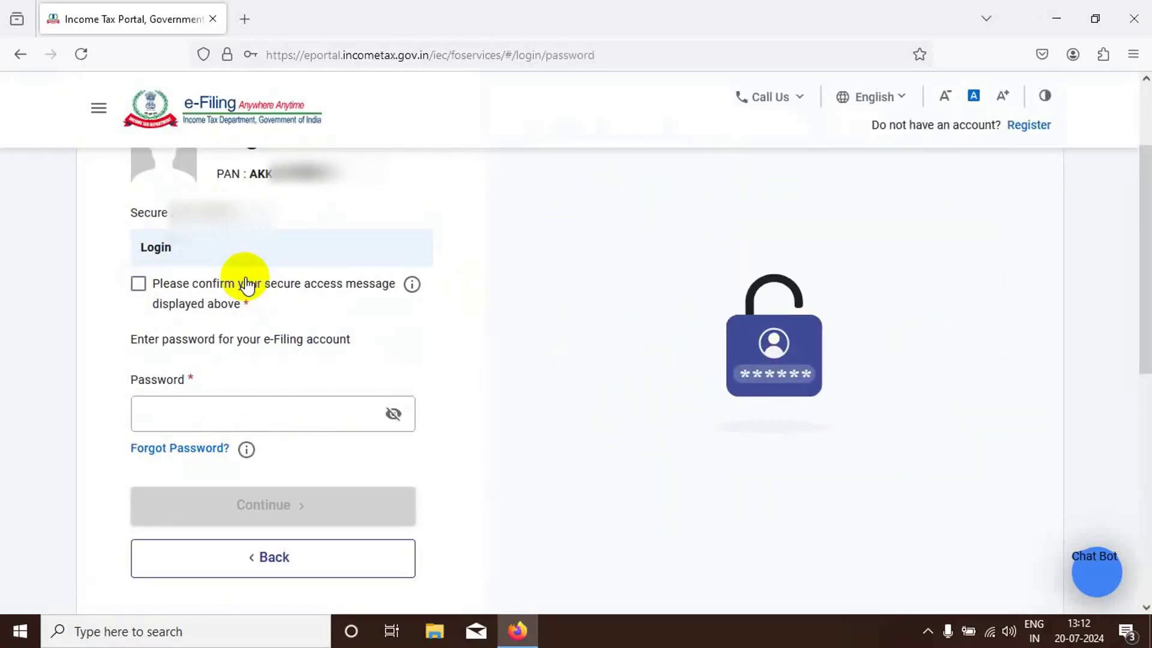
{"action": "left_click", "coordinate": [138, 285]}
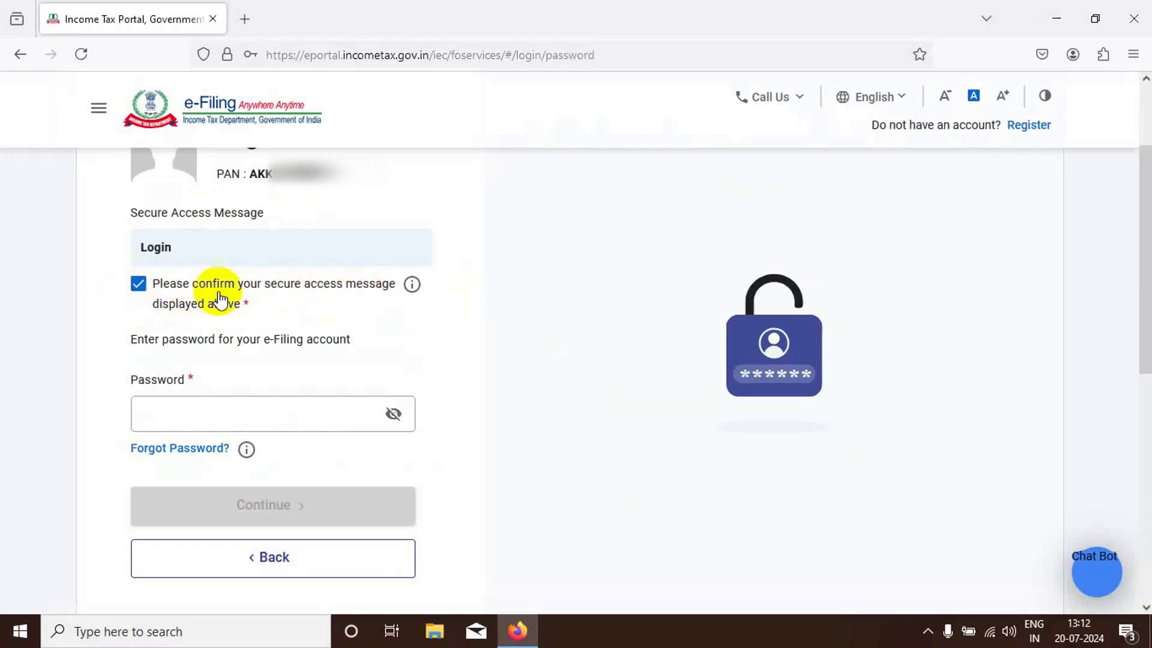
{"action": "left_click", "coordinate": [192, 411]}
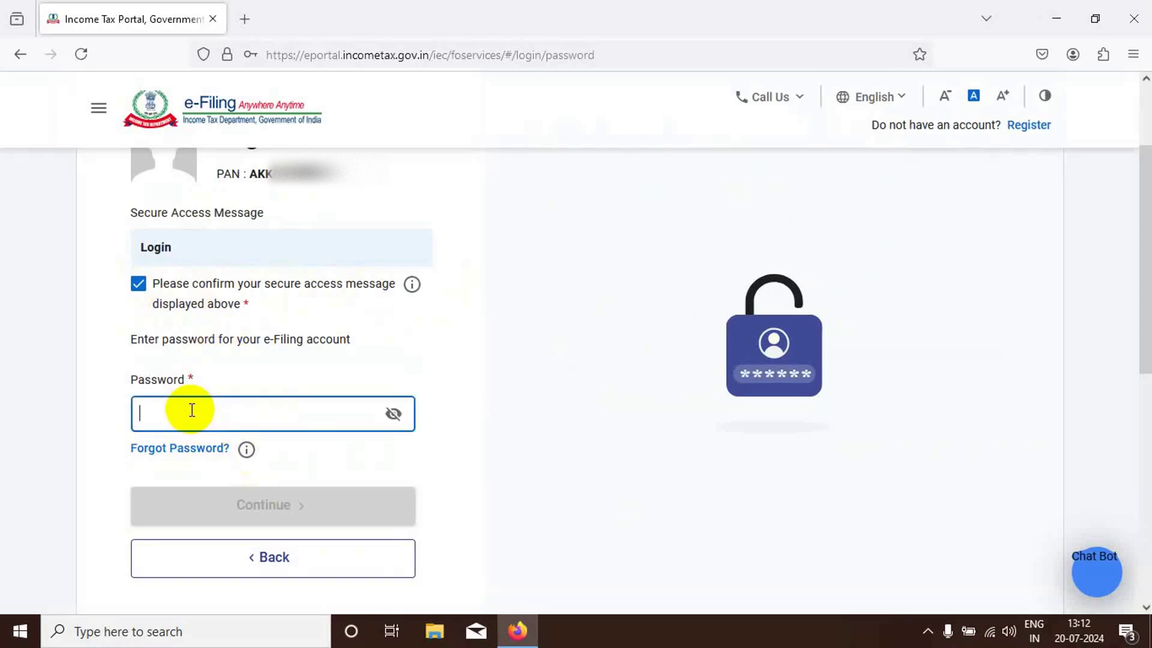
{"action": "type", "text": "••"}
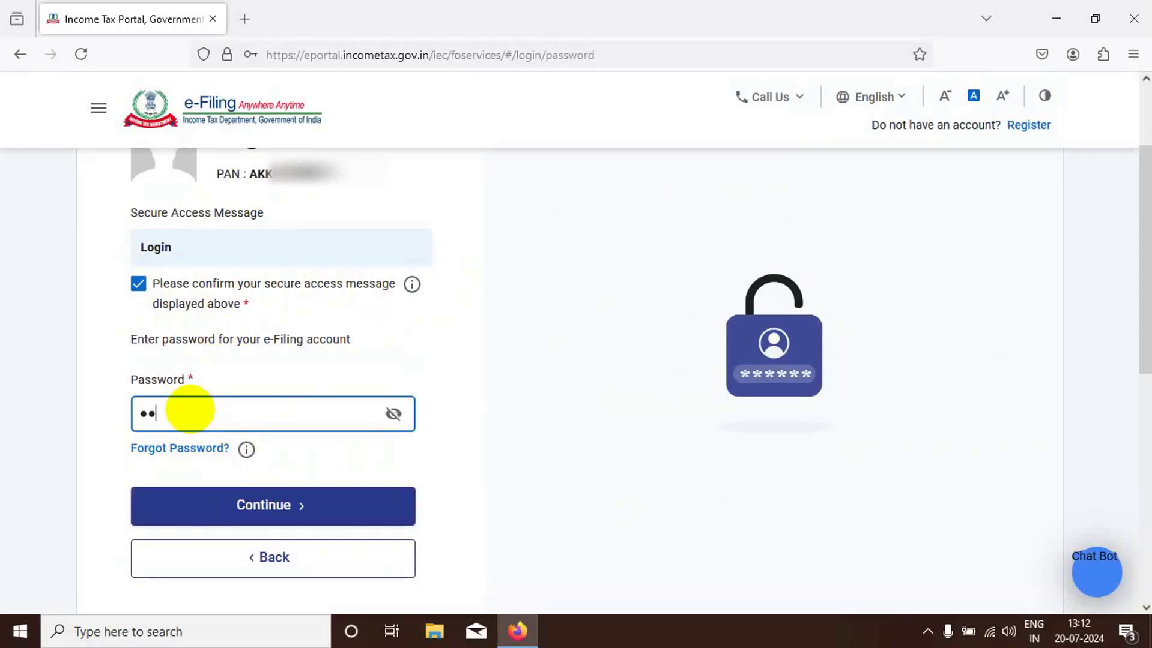
{"action": "type", "text": "•••••••••"}
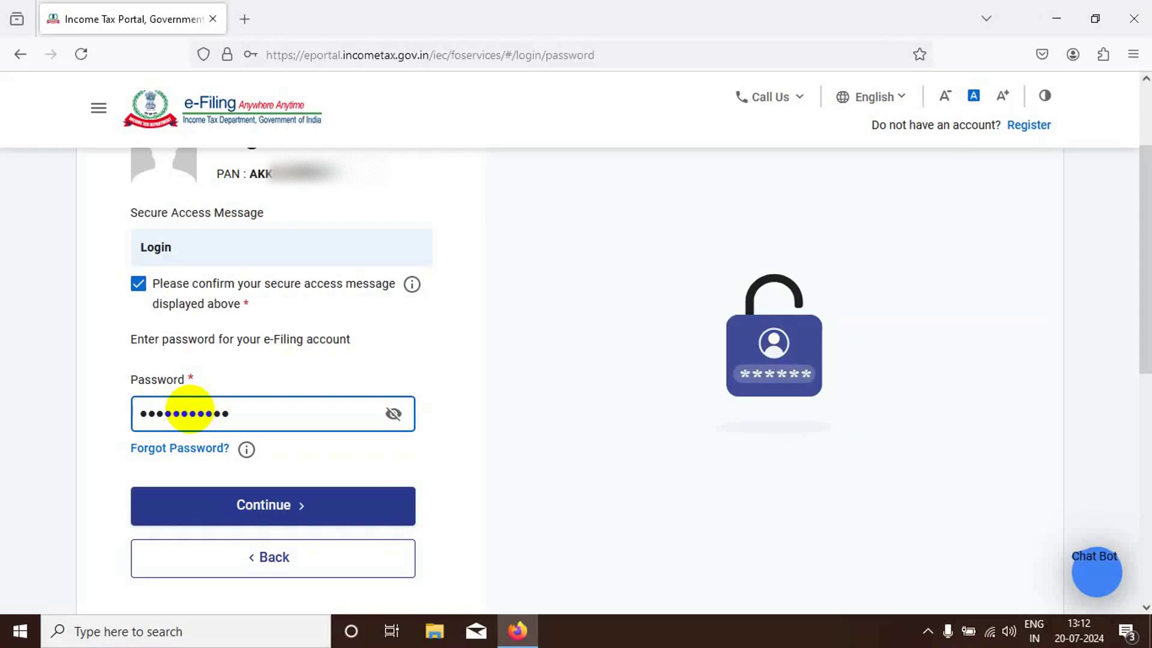
{"action": "left_click", "coordinate": [283, 511]}
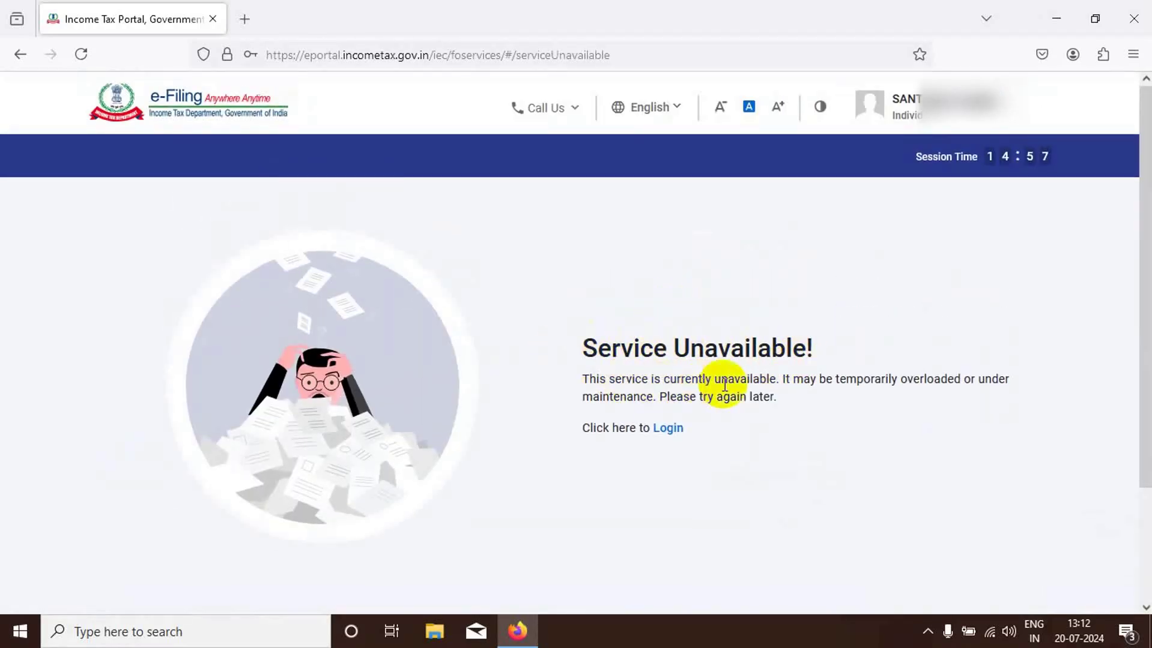
- From the Login link, re-enter the PAN, tick secure access, and submit the new password again
{"action": "left_click", "coordinate": [669, 429]}
{"action": "left_click", "coordinate": [175, 355]}
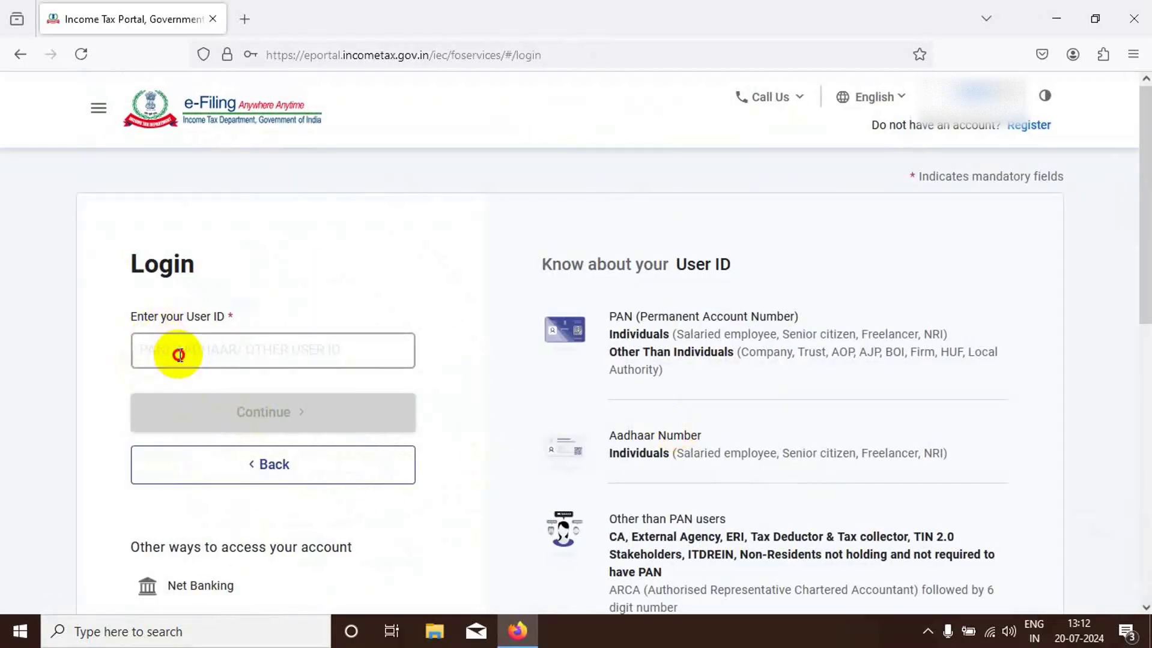
{"action": "type", "text": "AKK"}
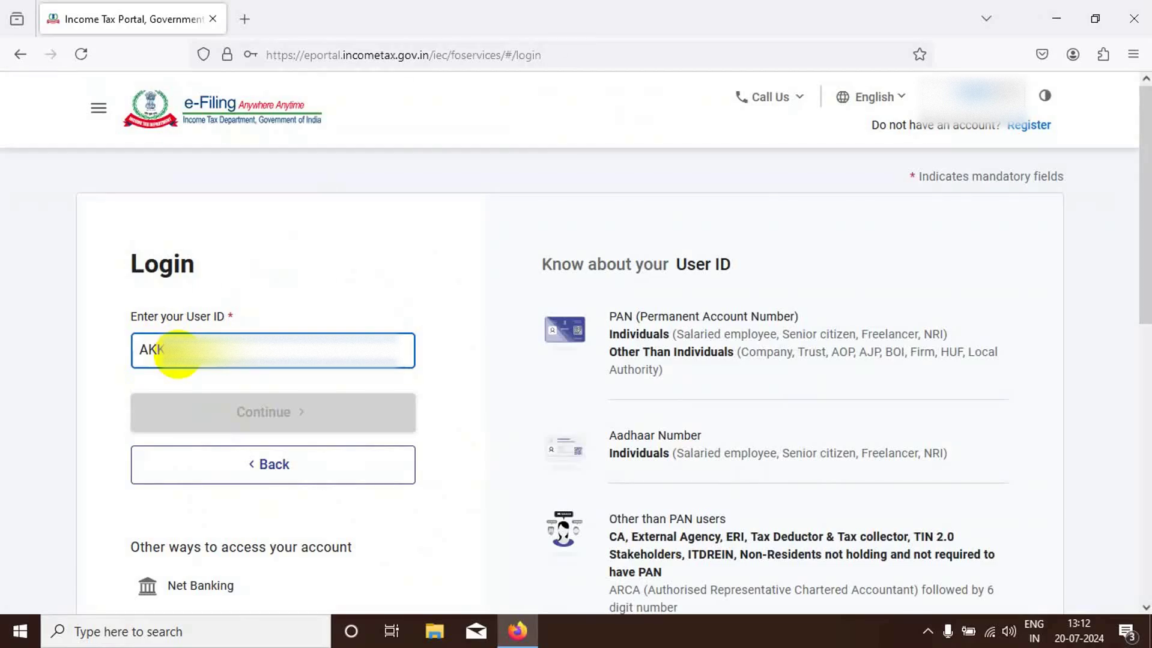
{"action": "type", "text": "..."}
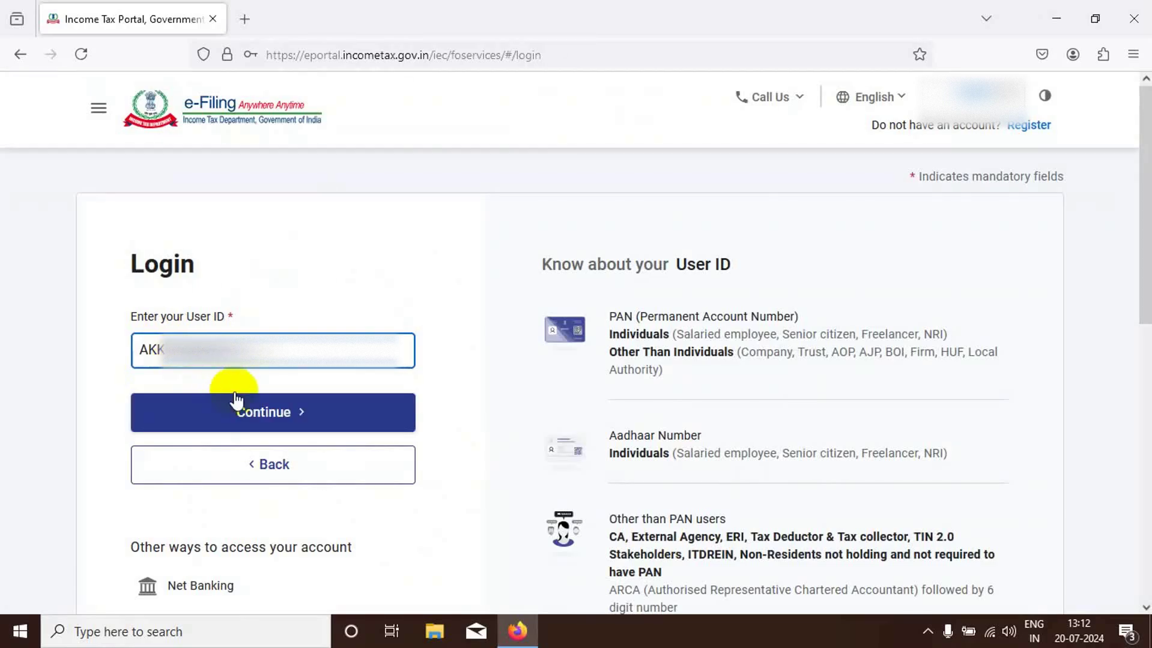
{"action": "left_click", "coordinate": [238, 401]}
{"action": "left_click", "coordinate": [138, 413]}
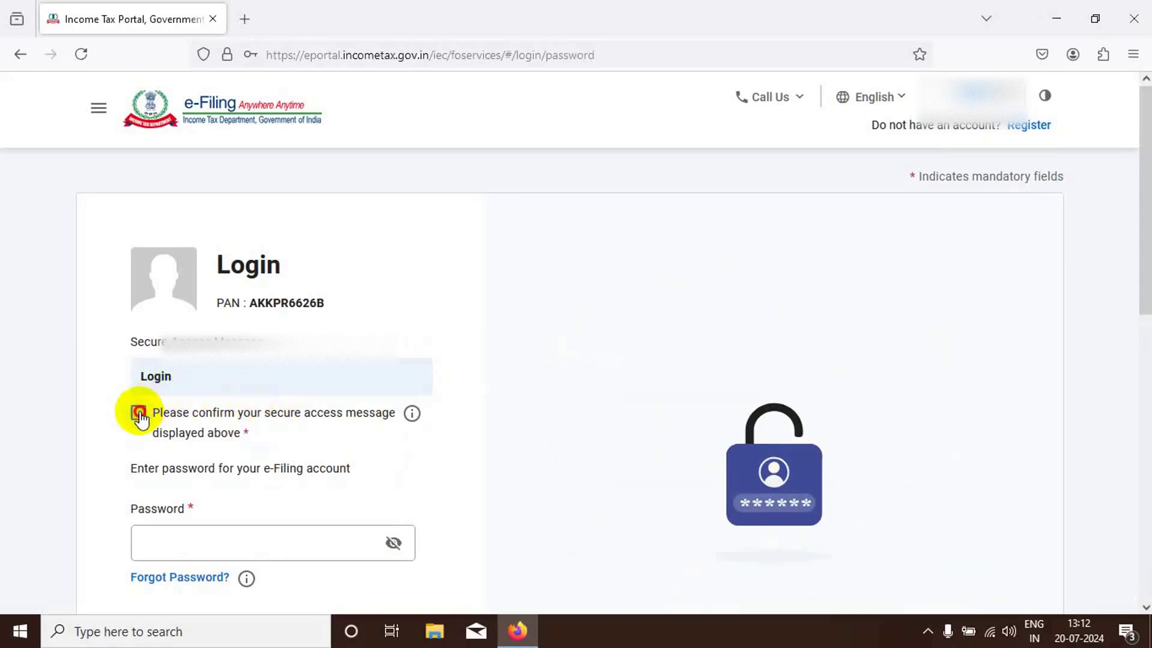
{"action": "left_click", "coordinate": [171, 537]}
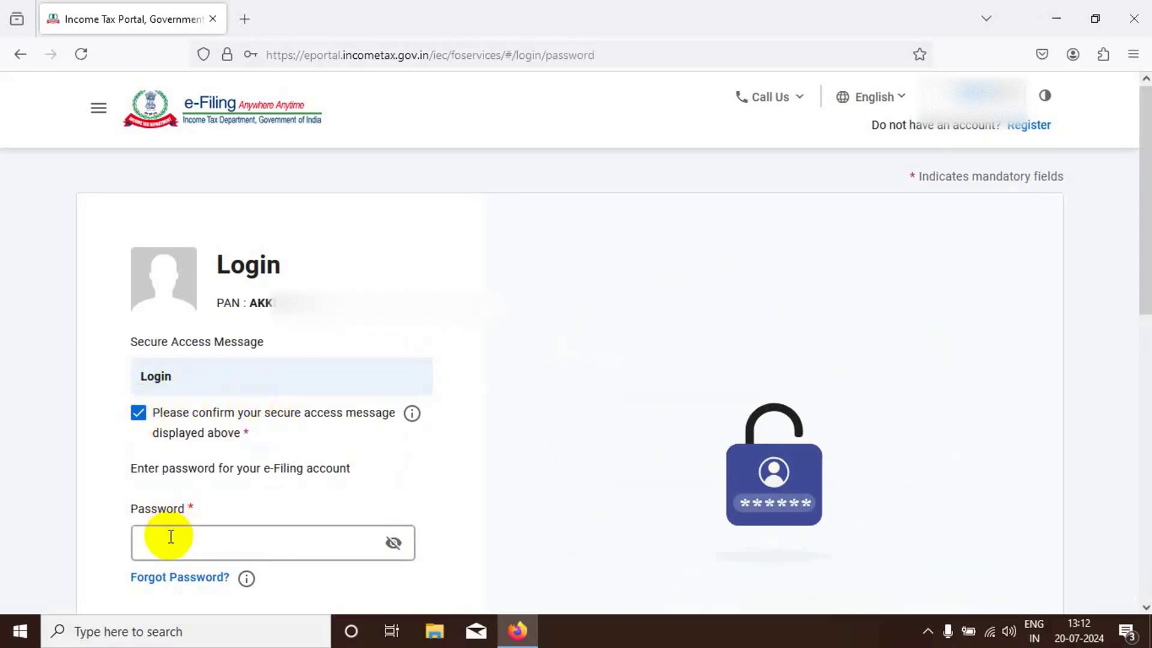
{"action": "type", "text": "•"}
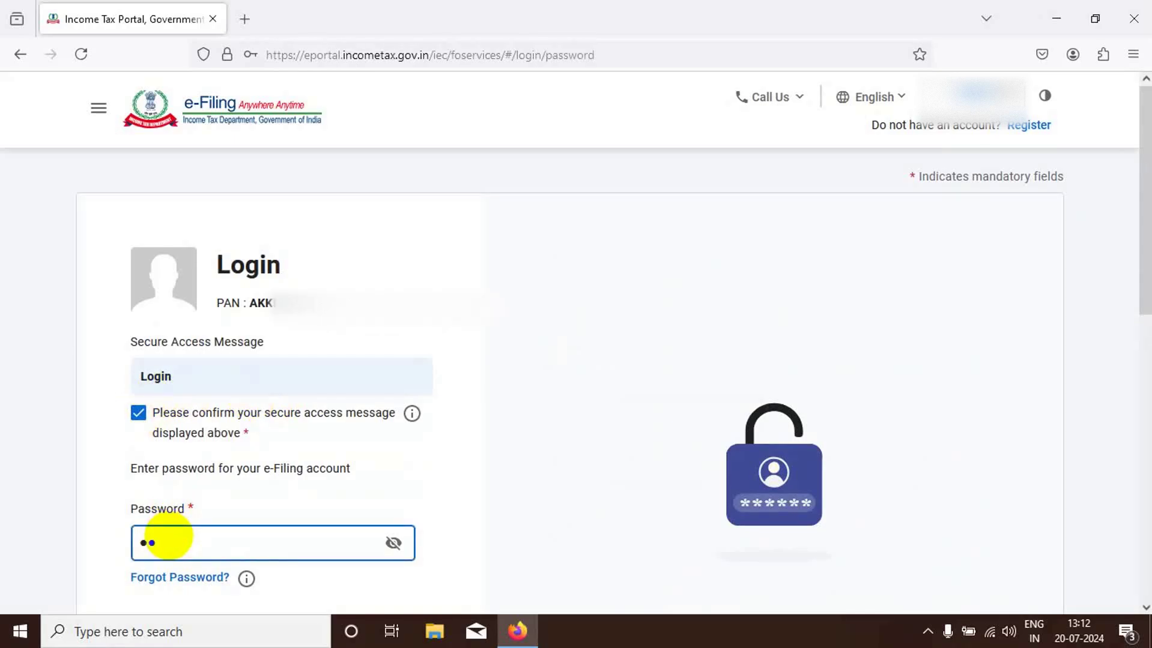
{"action": "type", "text": "••••••••••"}
{"action": "scroll", "coordinate": [335, 463], "scroll_direction": "down", "scroll_amount": 3}
{"action": "left_click", "coordinate": [288, 468]}
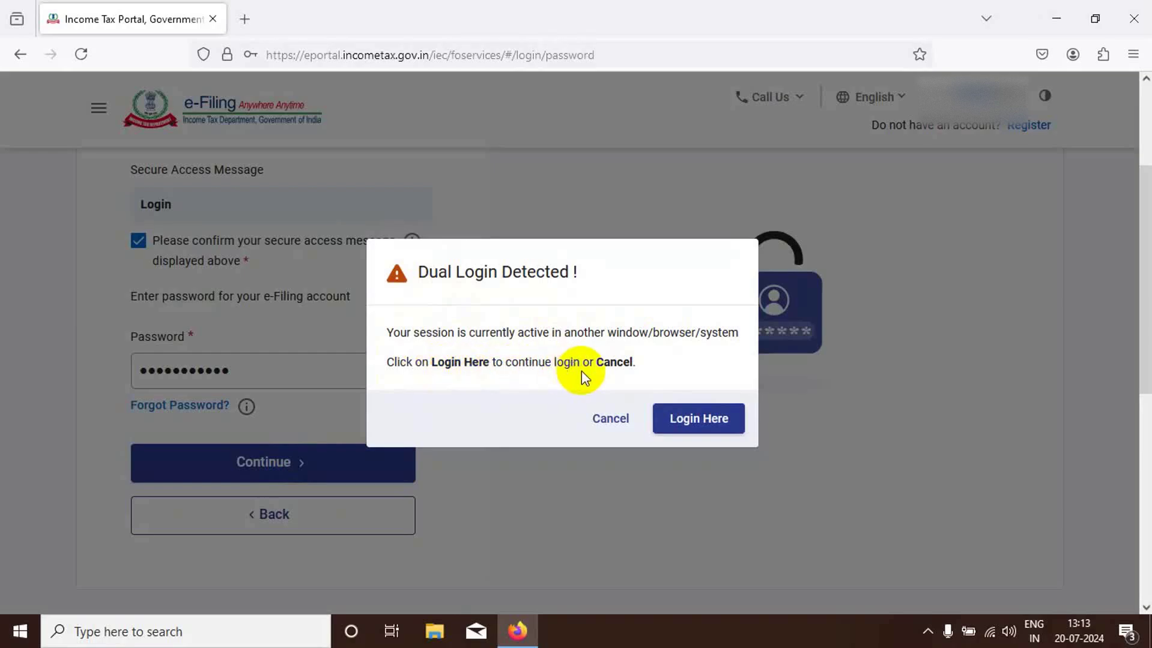
- Dismiss the Dual Login Detected warning and continue logging in to the e-Filing Dashboard
{"action": "left_click", "coordinate": [691, 423]}
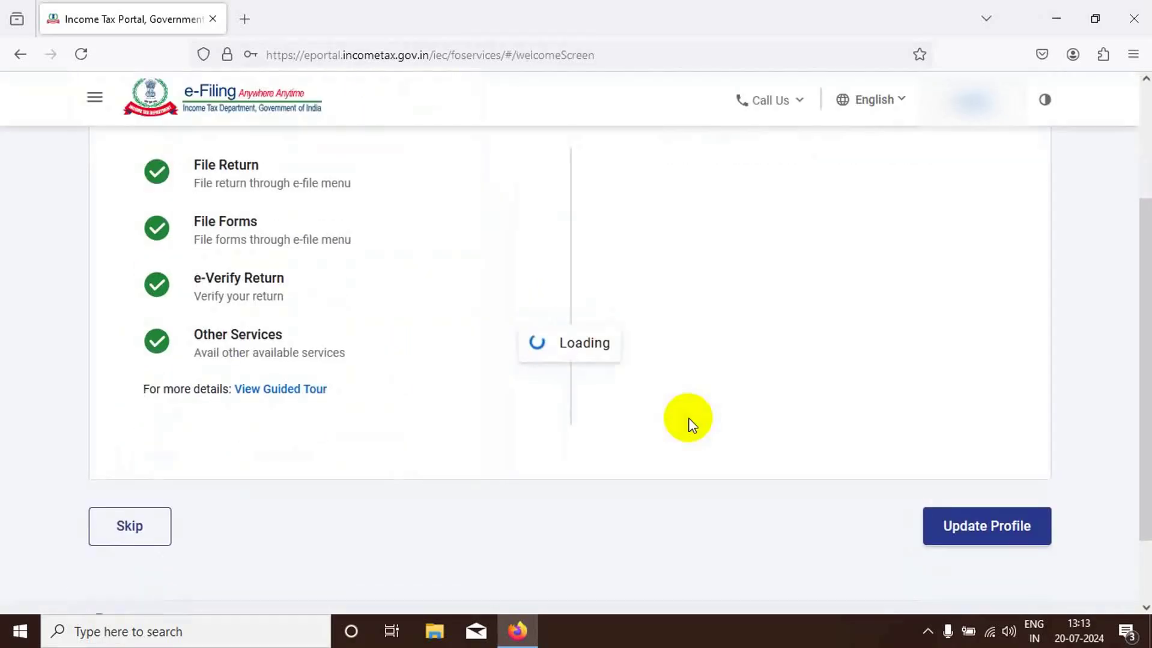